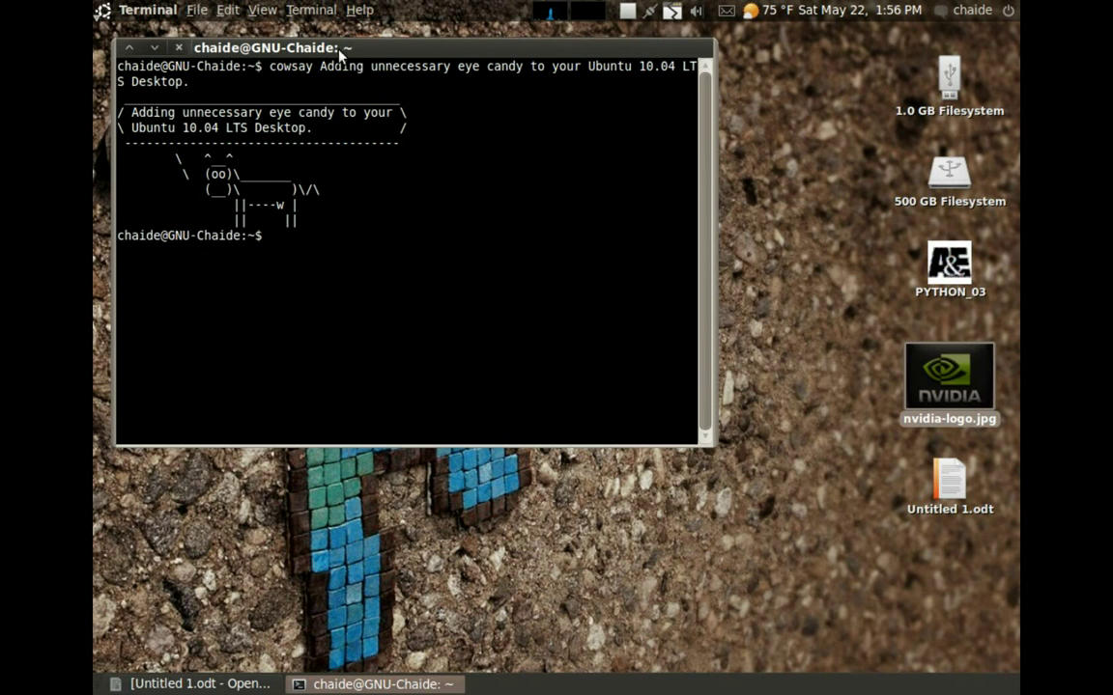
Review the Writer checklist and the nvidia-logo.jpg image, then minimize Writer
click(187, 688)
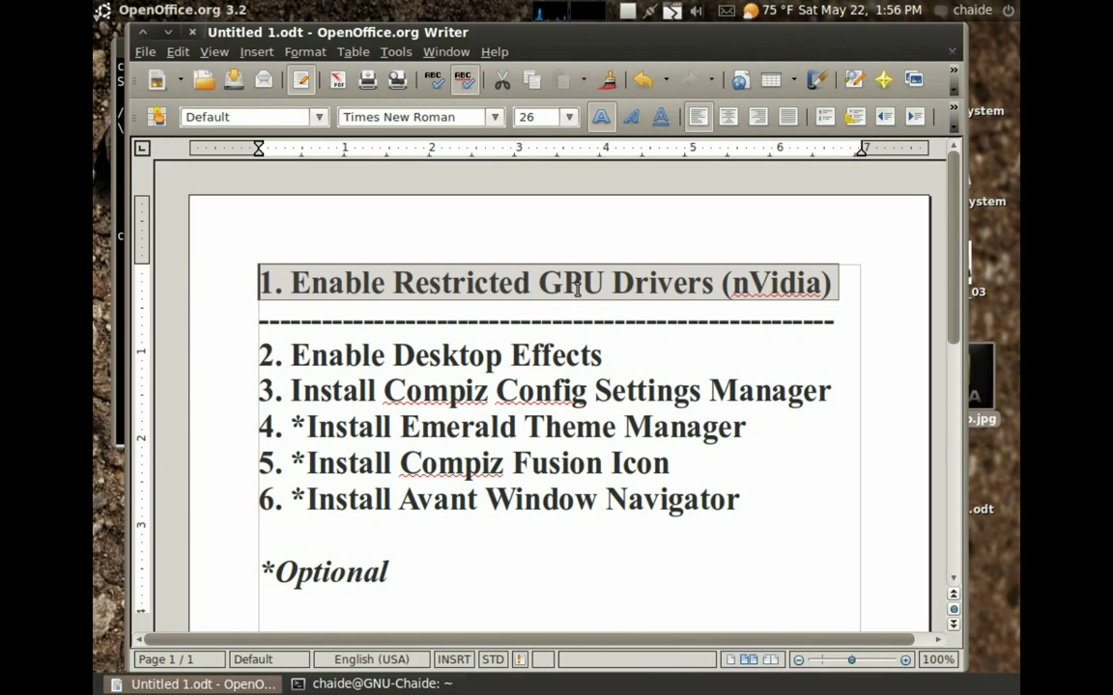
double_click(980, 385)
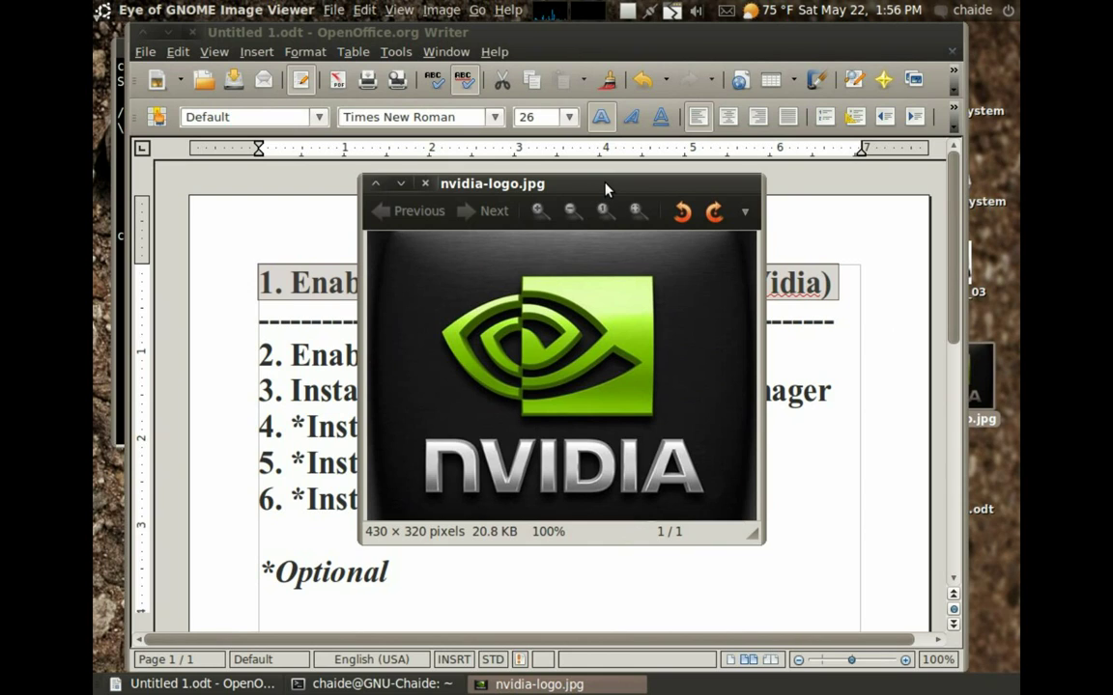
click(424, 184)
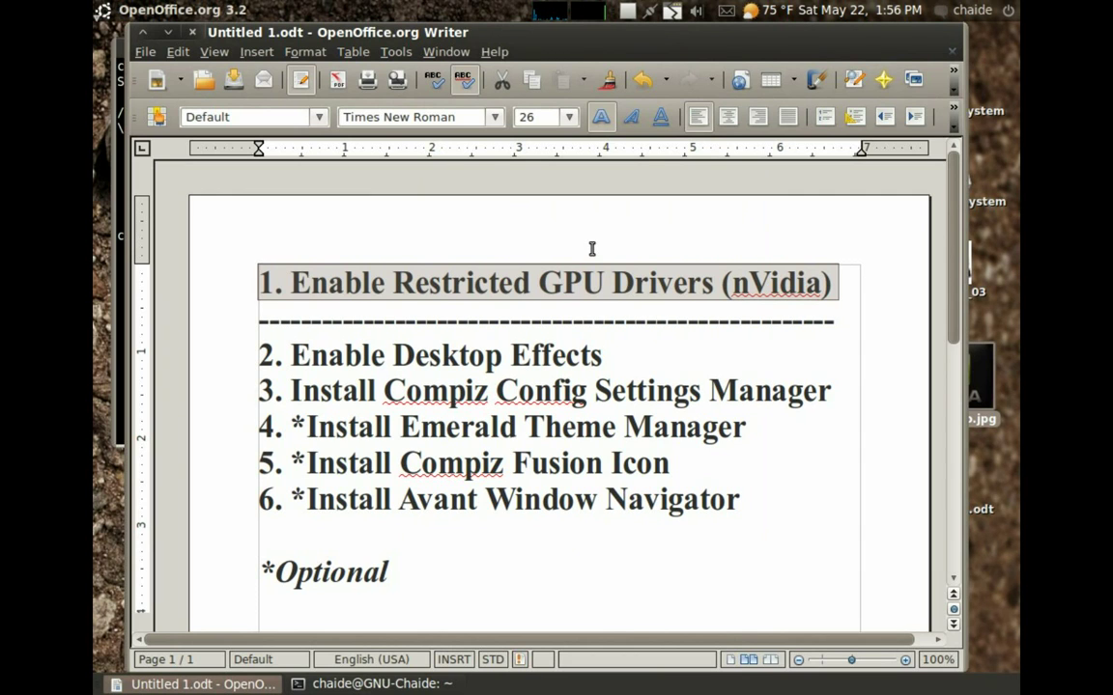
click(144, 32)
Launch Hardware Drivers from Applications > System > Administration
click(102, 12)
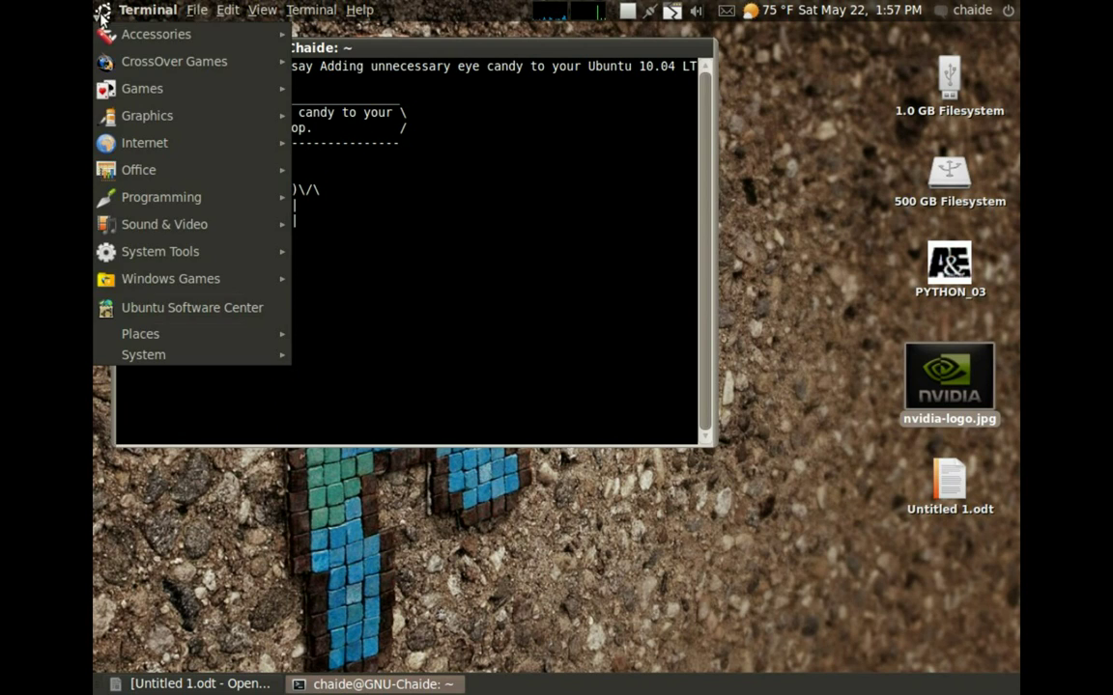
mouse_move(187, 354)
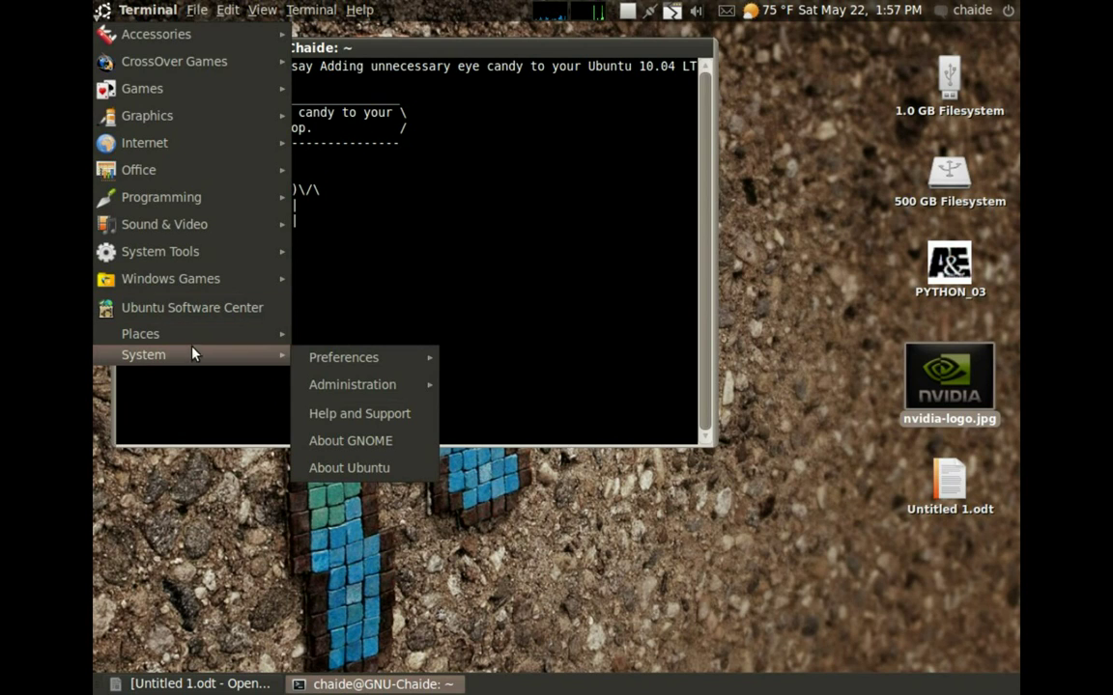
mouse_move(365, 394)
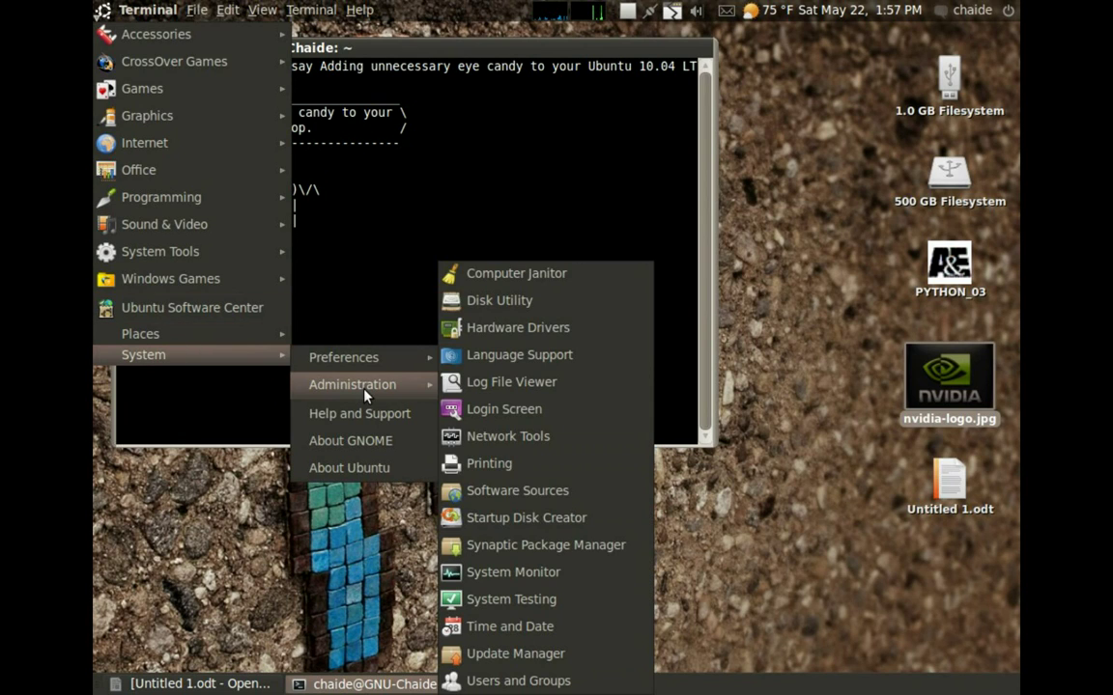
click(521, 329)
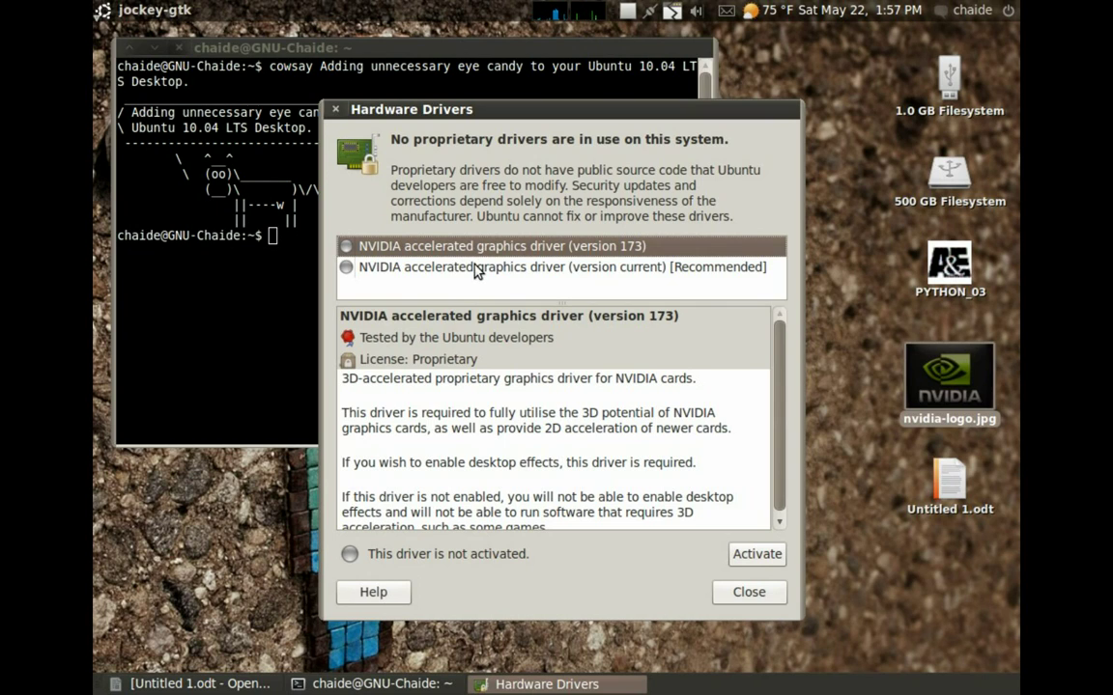
Activate the recommended current-version NVIDIA driver and authenticate with the account password
click(401, 275)
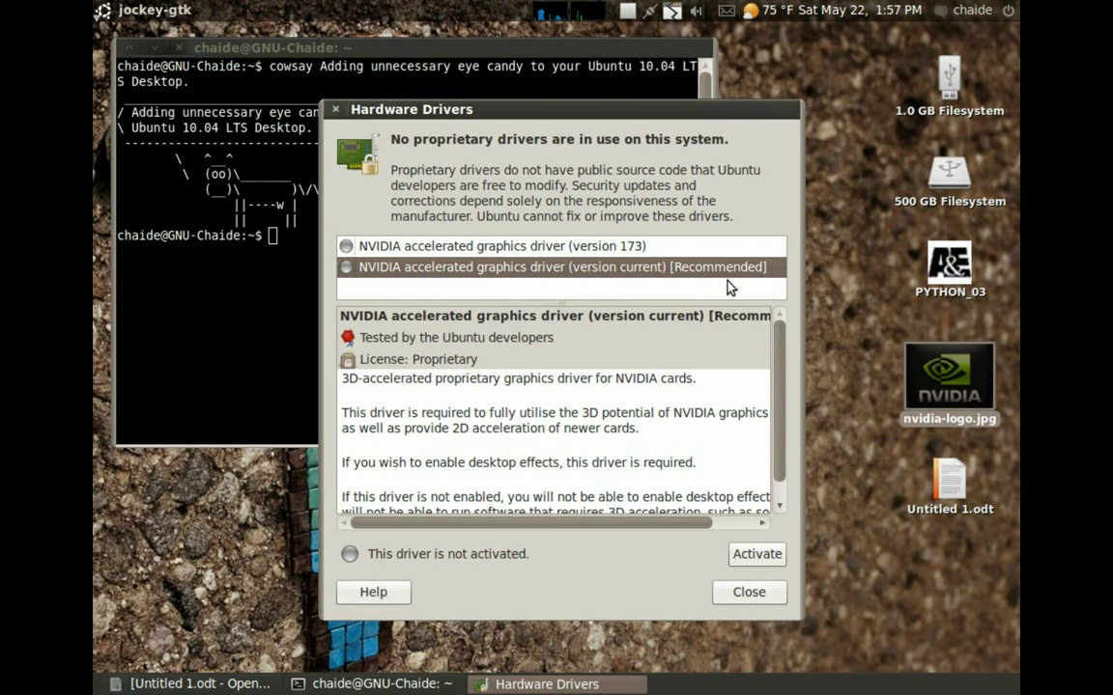
click(757, 554)
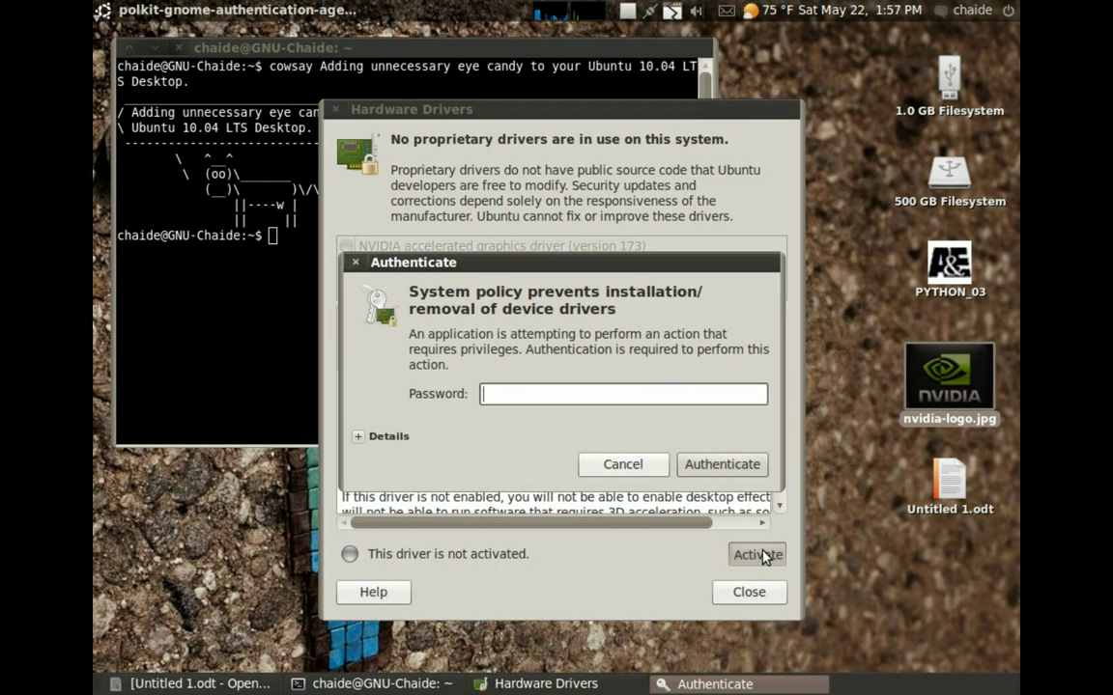
text(a************)
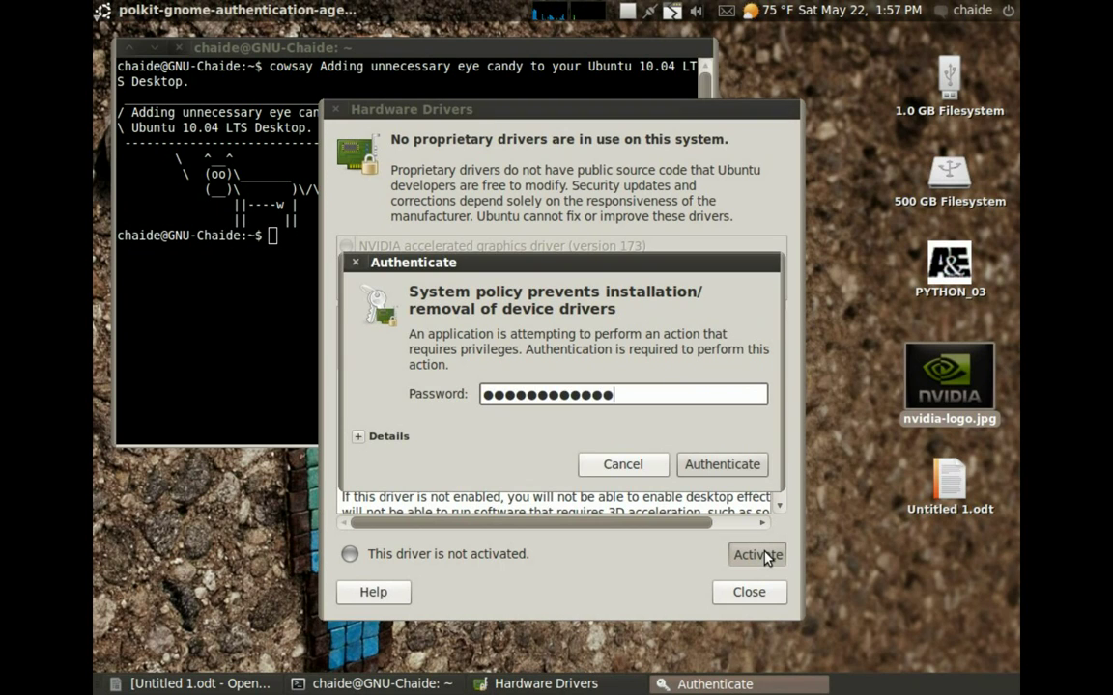
key(Return)
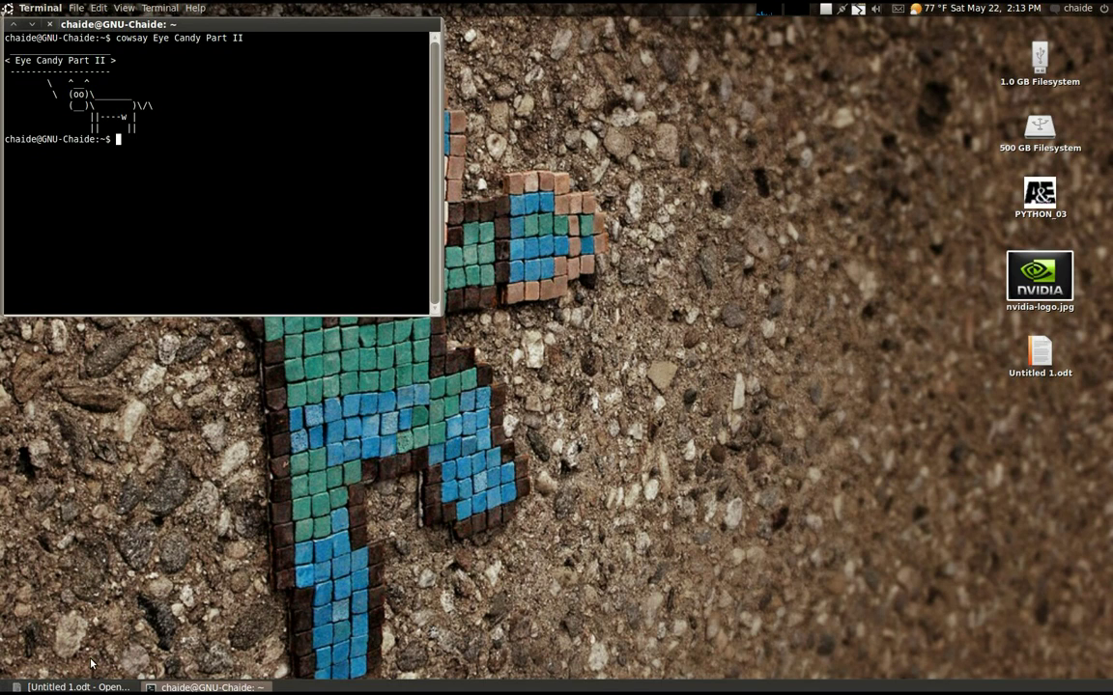
click(73, 688)
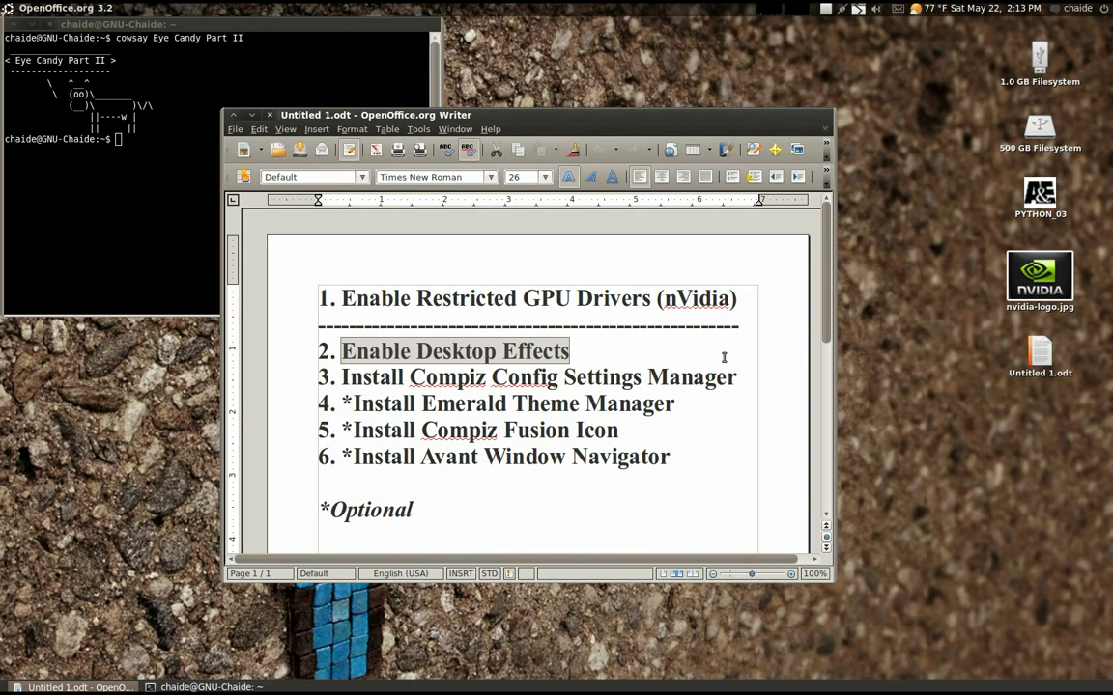
click(360, 353)
click(252, 115)
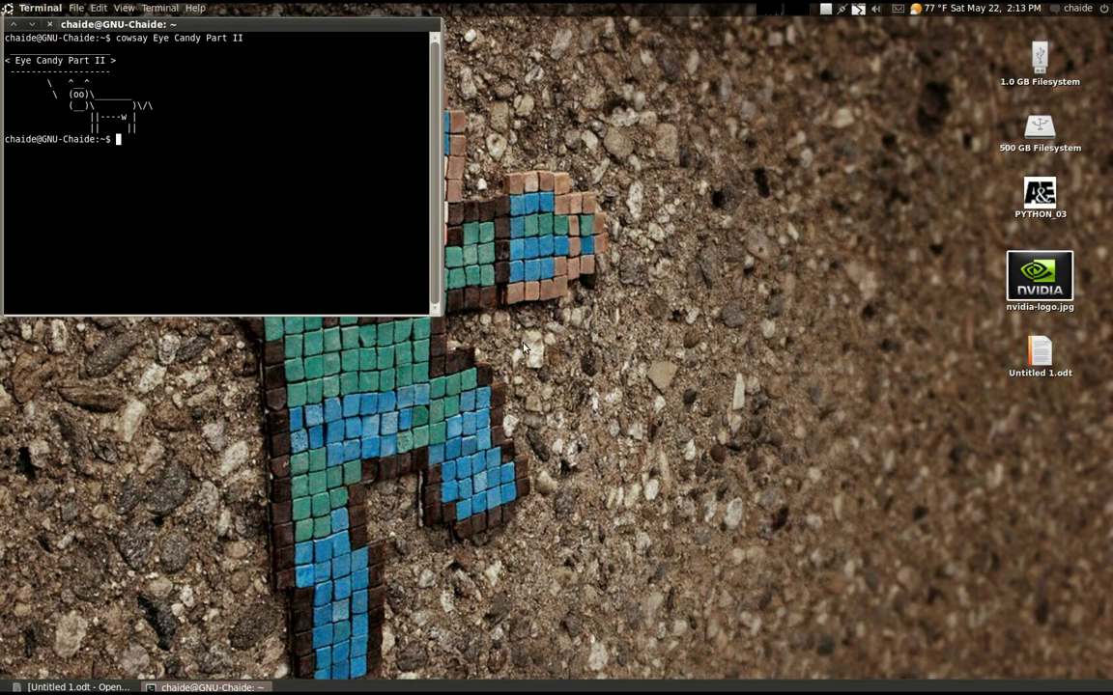
Set the Visual Effects level to Extra in the desktop's Appearance Preferences
right_click(634, 456)
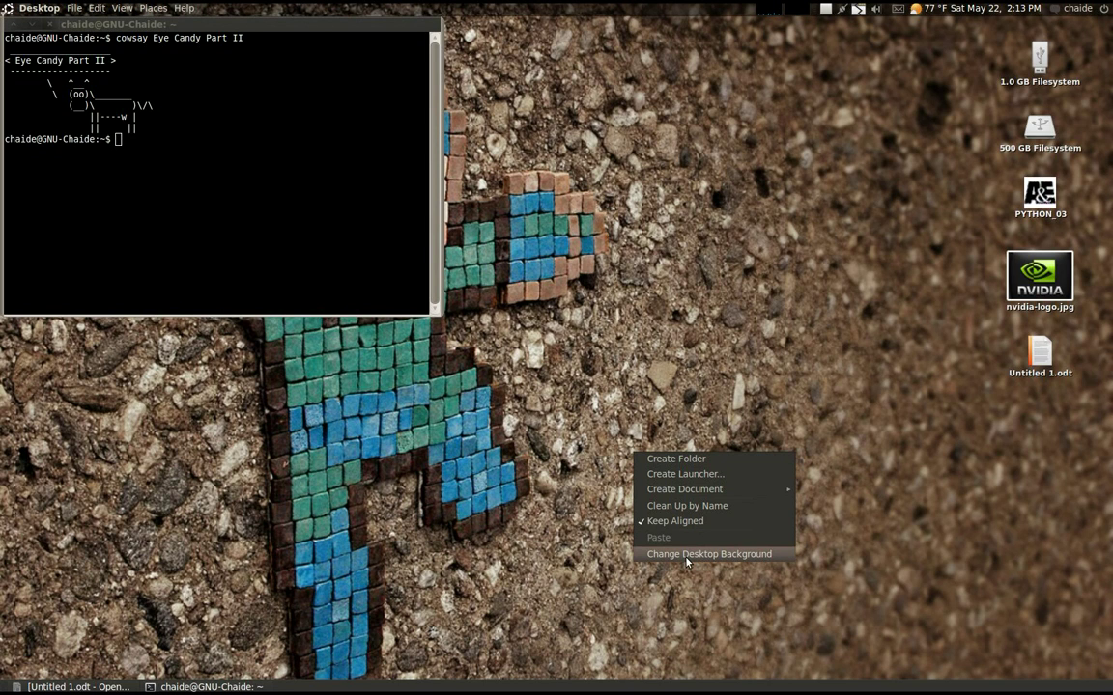
click(686, 554)
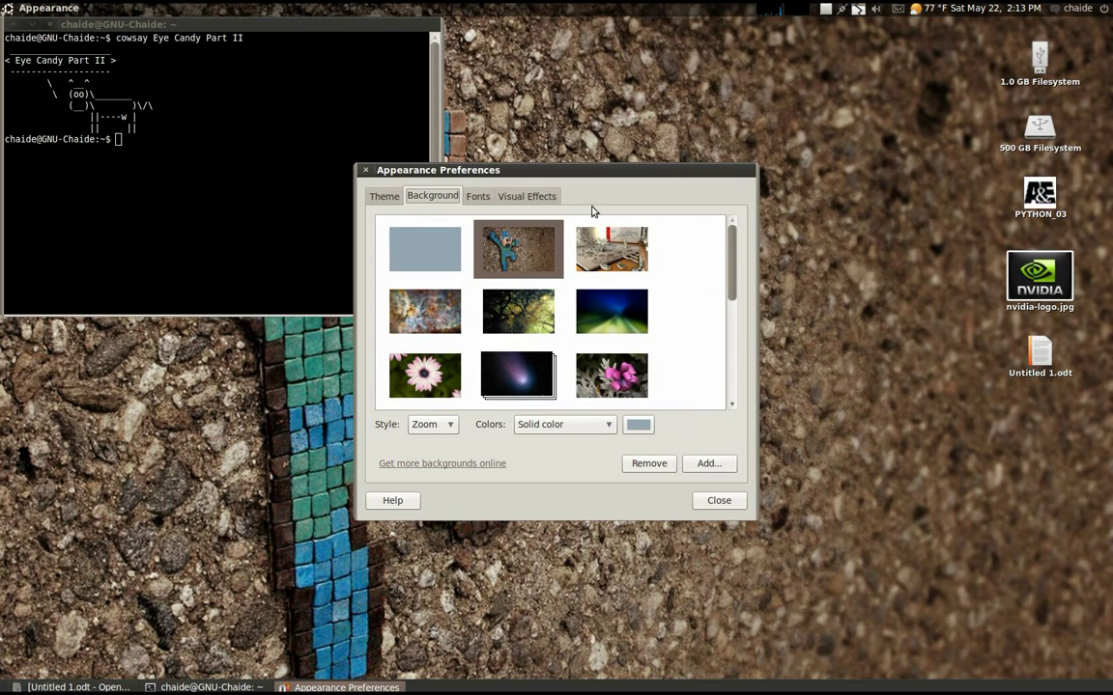
click(535, 197)
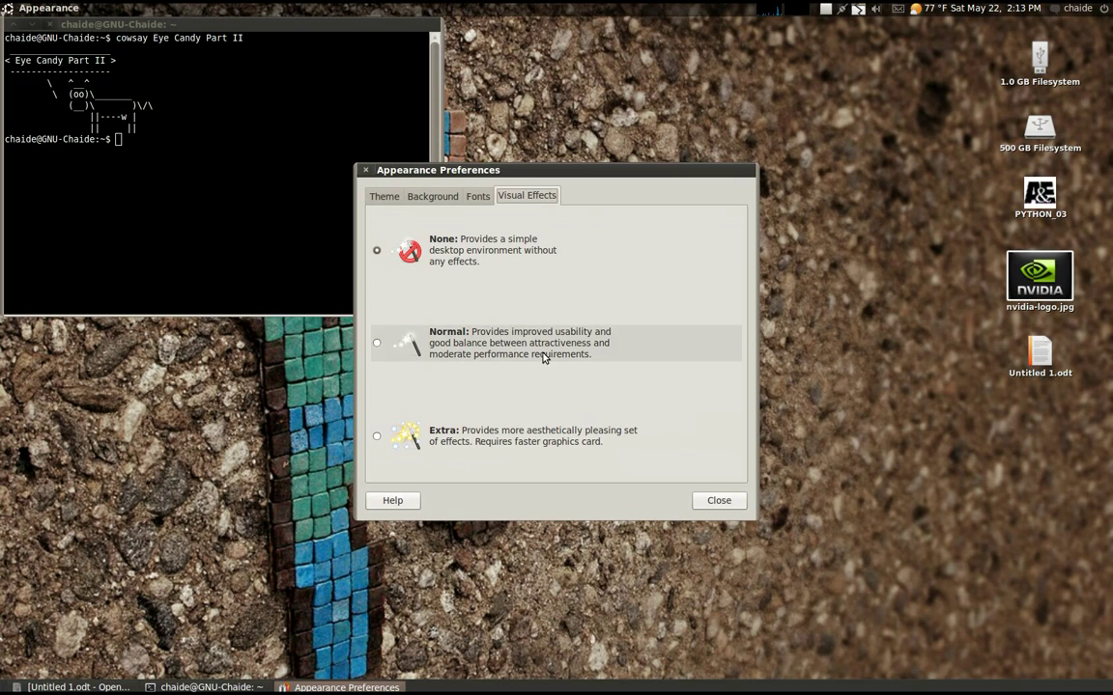
click(377, 440)
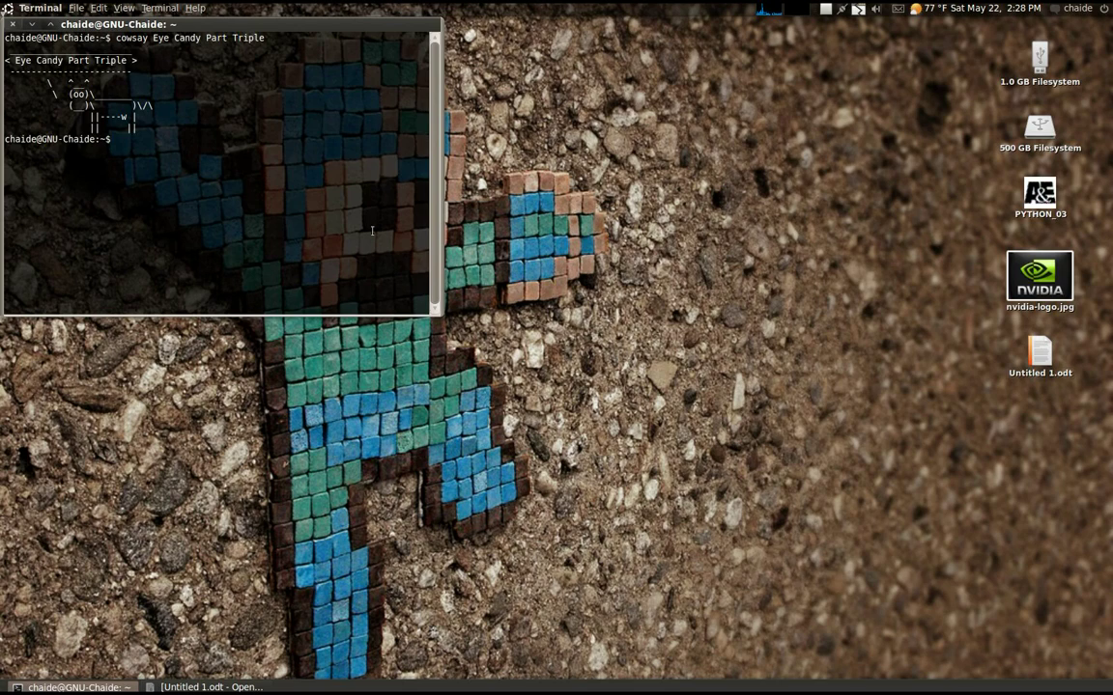
Reposition the terminal and glance at the Writer checklist before returning to the terminal
mouse_move(174, 27)
mouse_down()
mouse_move(307, 114)
mouse_move(532, 153)
mouse_move(394, 114)
mouse_move(176, 21)
mouse_up()
click(208, 687)
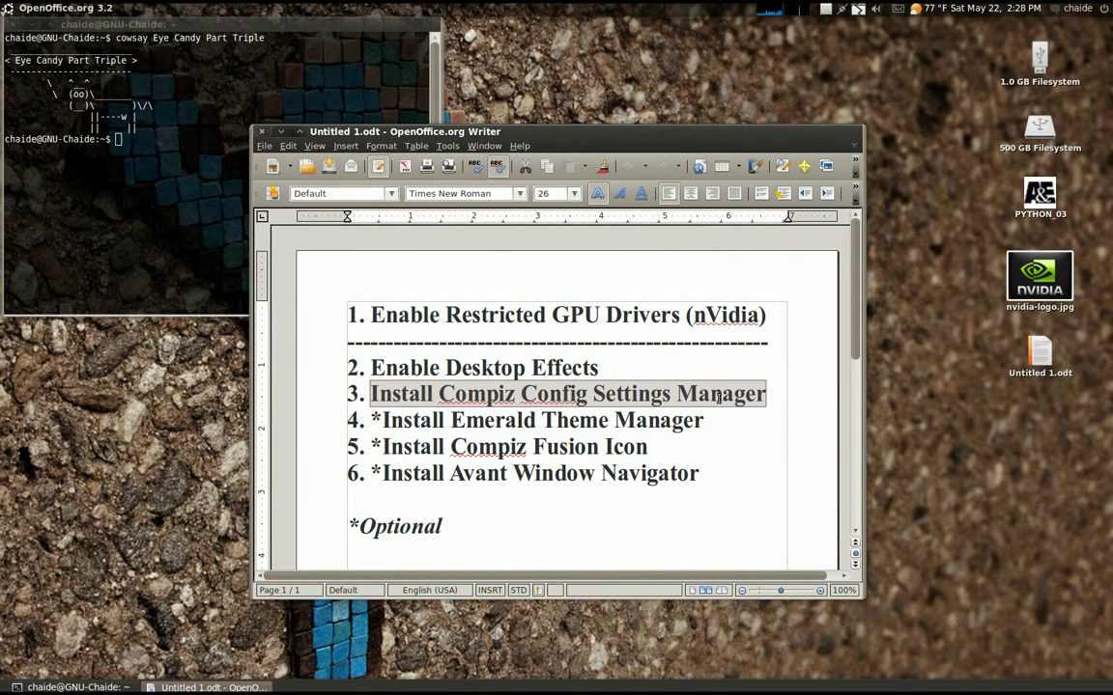
click(348, 33)
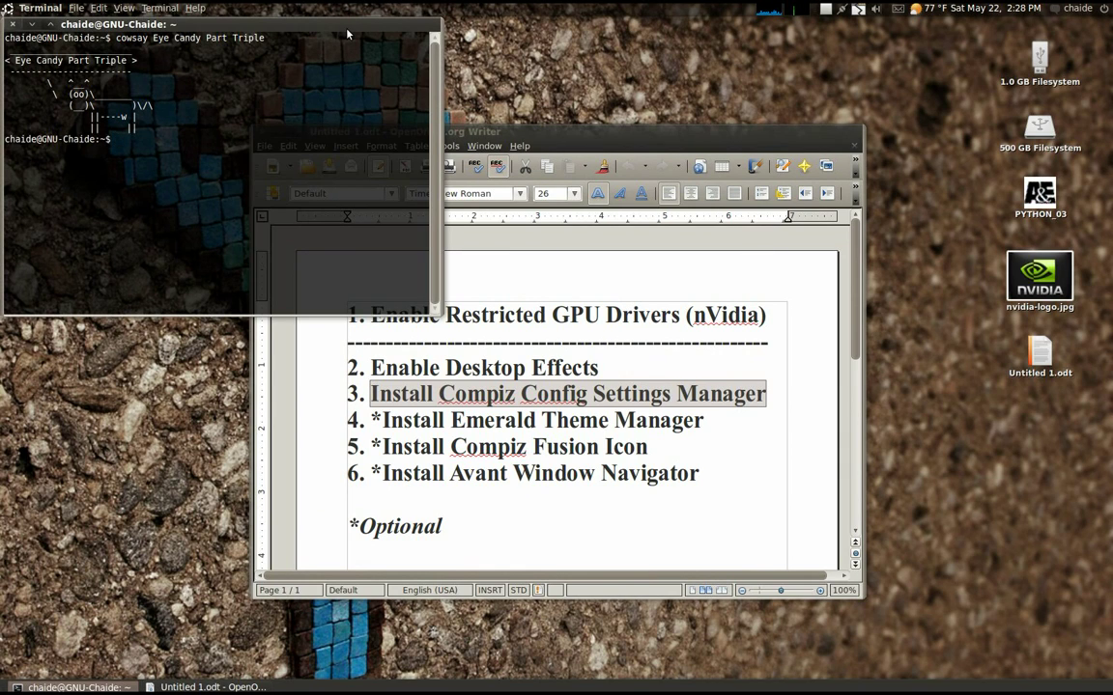
Install compizconfig-settings-manager with apt-get and launch it with ccsm
text(sudo apt-get install compizconfig-)
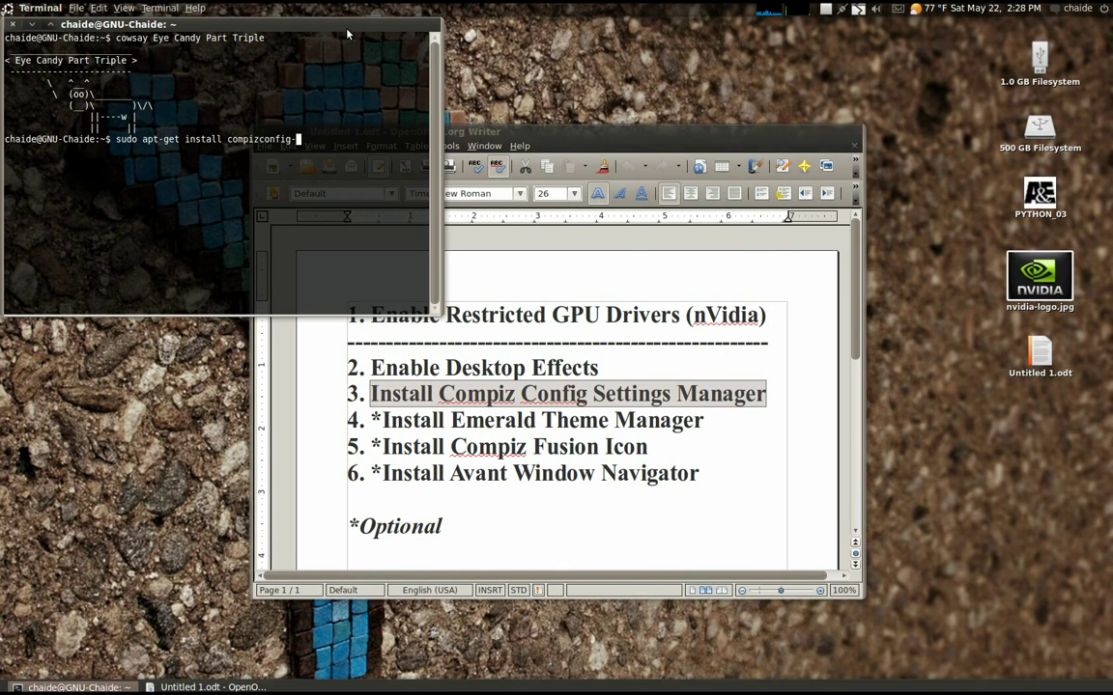
text(settings-manager)
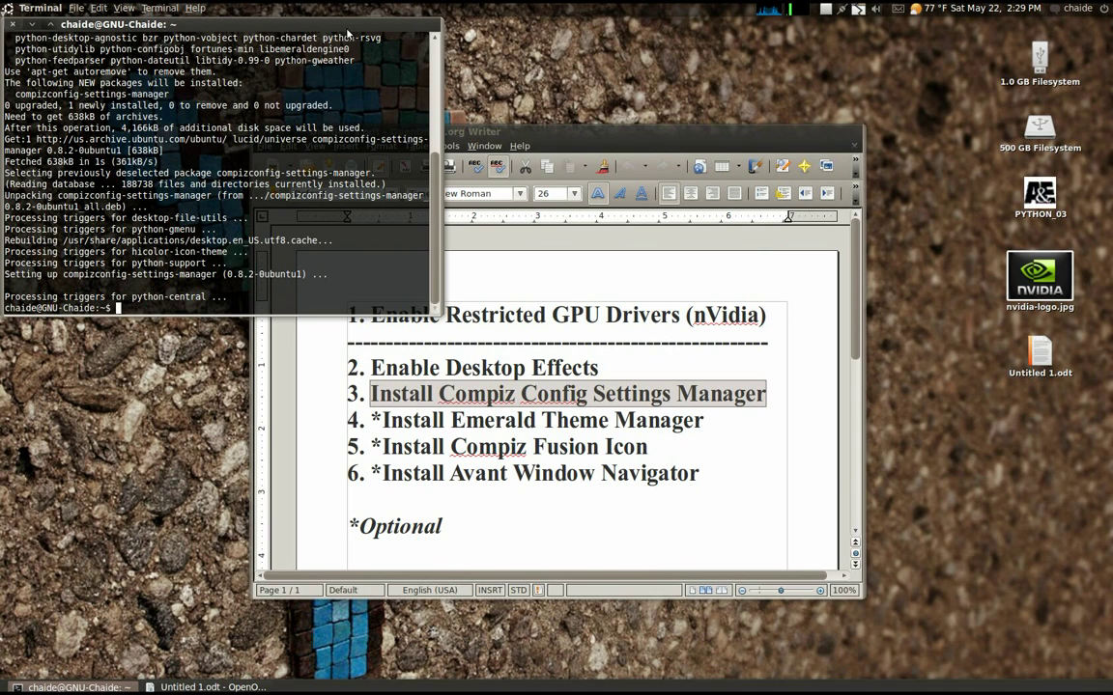
text(ccsm)
key(Return)
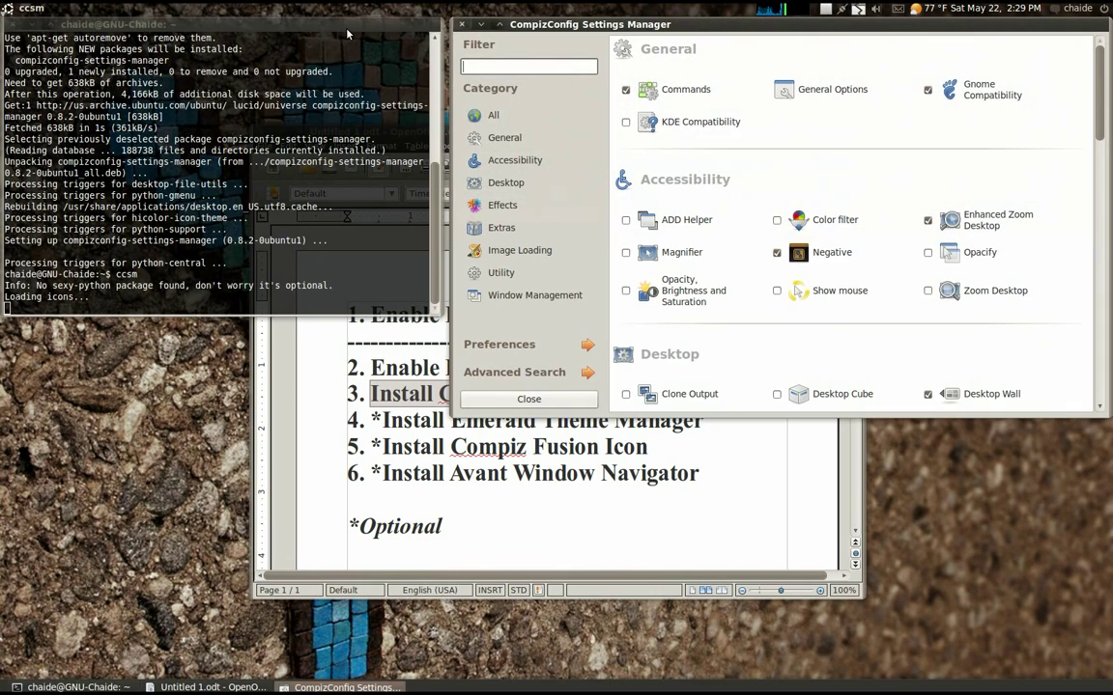
Center the CompizConfig Settings Manager window and scroll through its plugin categories
drag(591, 25, 432, 154)
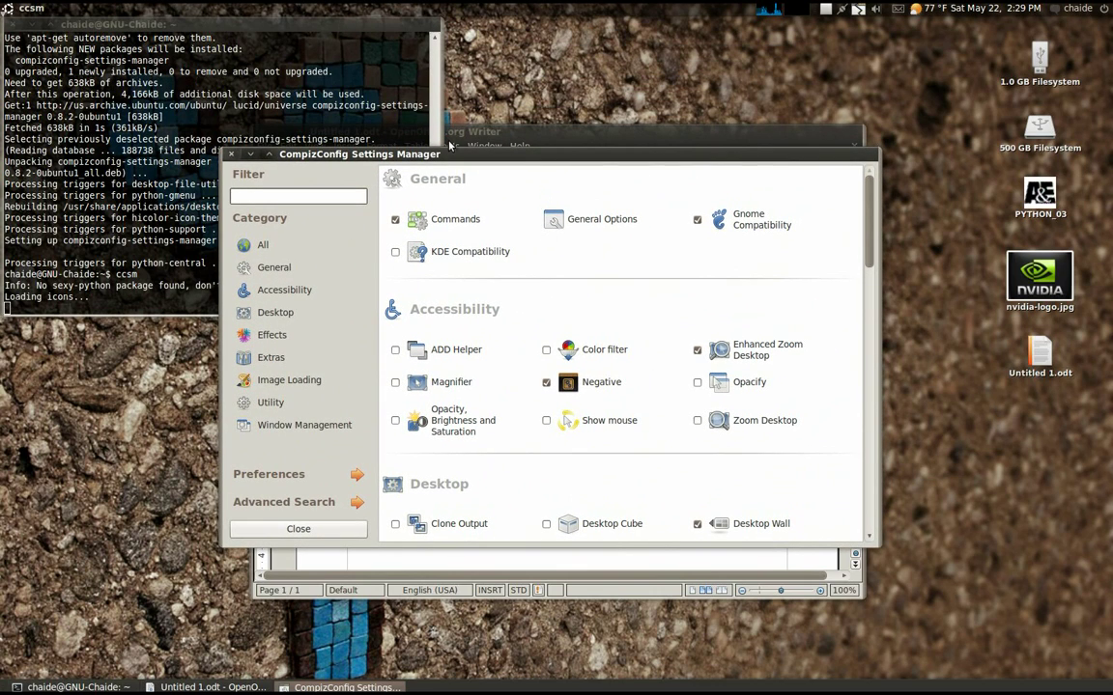
scroll(860, 236, down, 5)
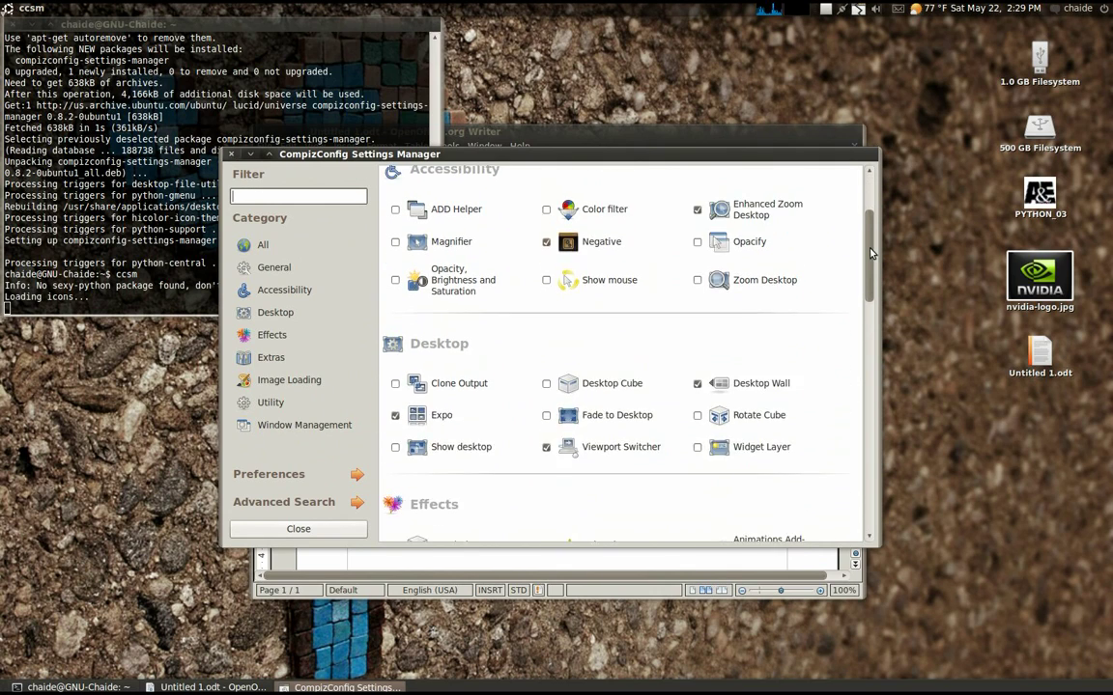
drag(864, 295, 865, 205)
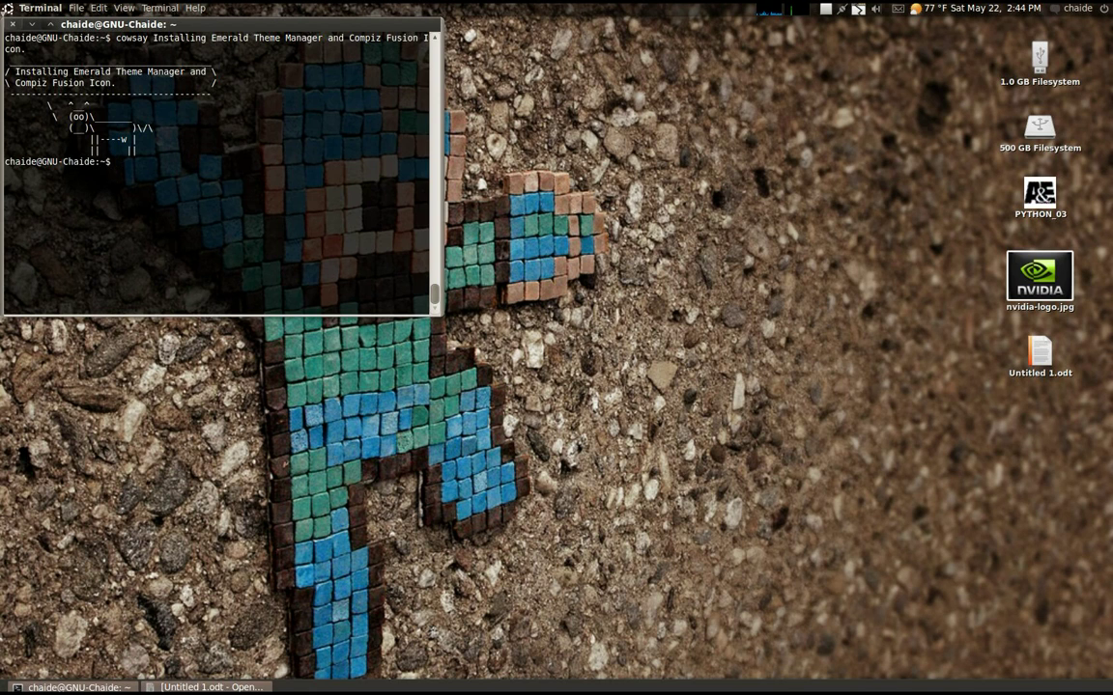
Check the Writer step list, then run 'sudo apt-get install emerald' in the terminal
click(208, 688)
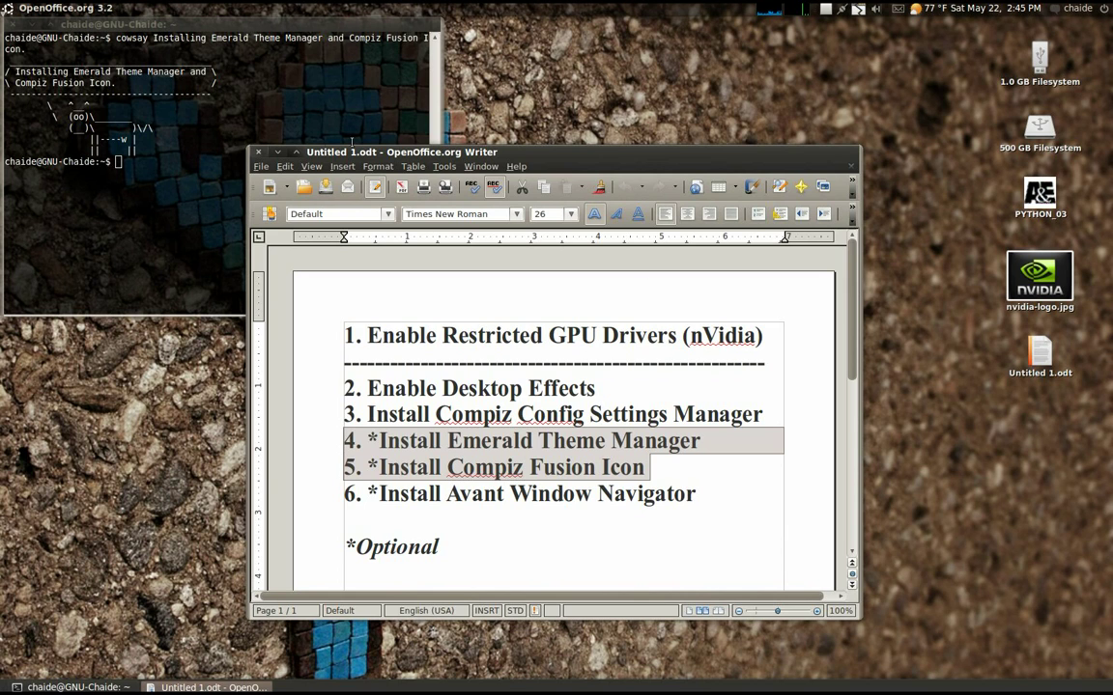
click(282, 154)
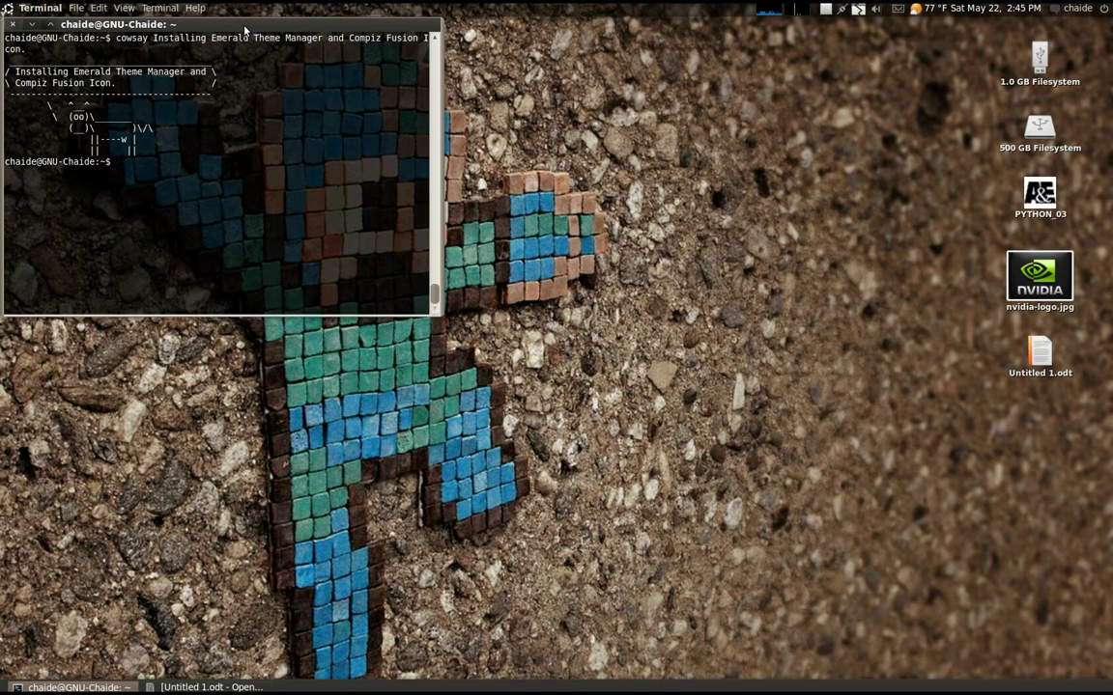
text(sudo apt-get install emerald)
key(Return)
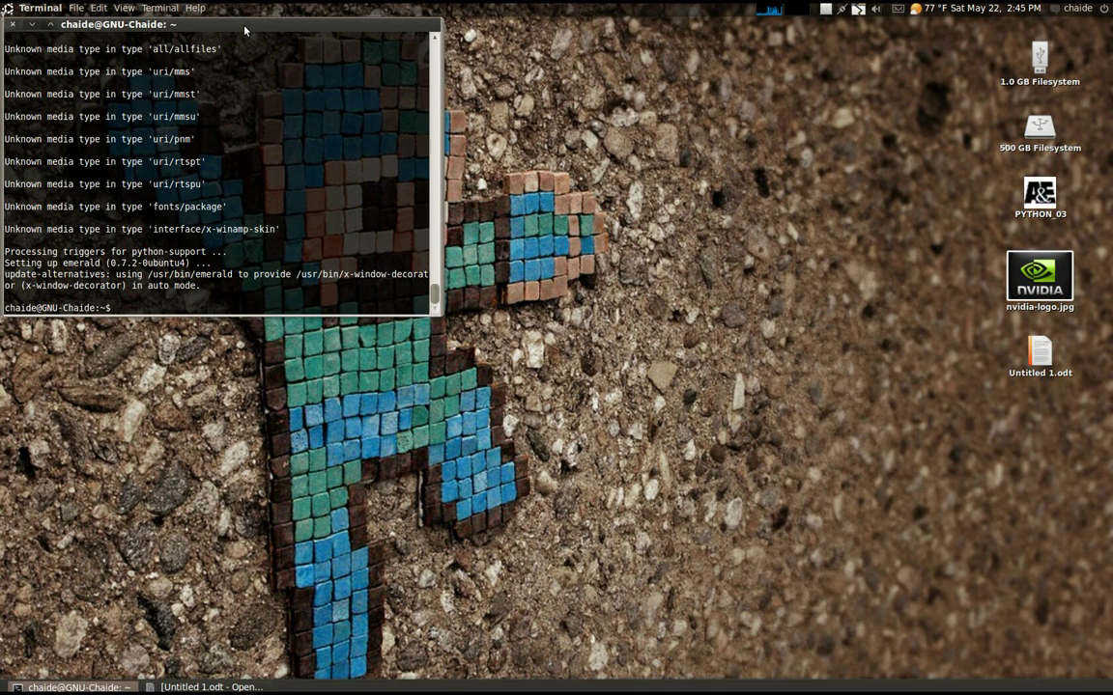
Run emerald-theme-manager, center its window and select the Derp theme
text(emerald-theme-manager)
key(Return)
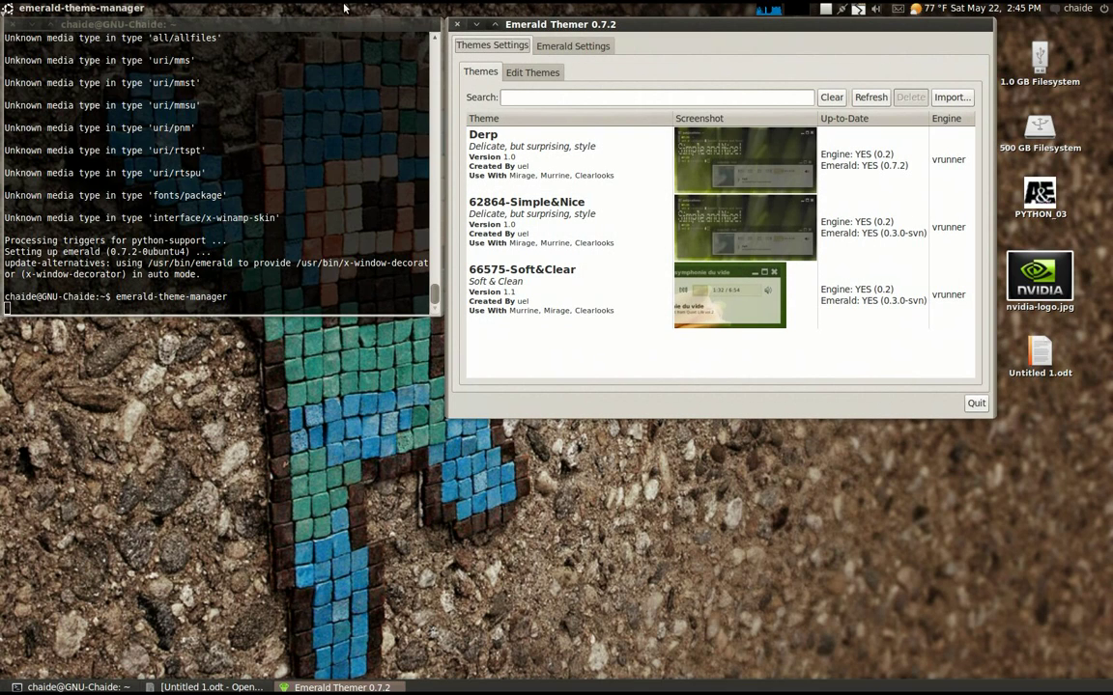
drag(609, 27, 480, 134)
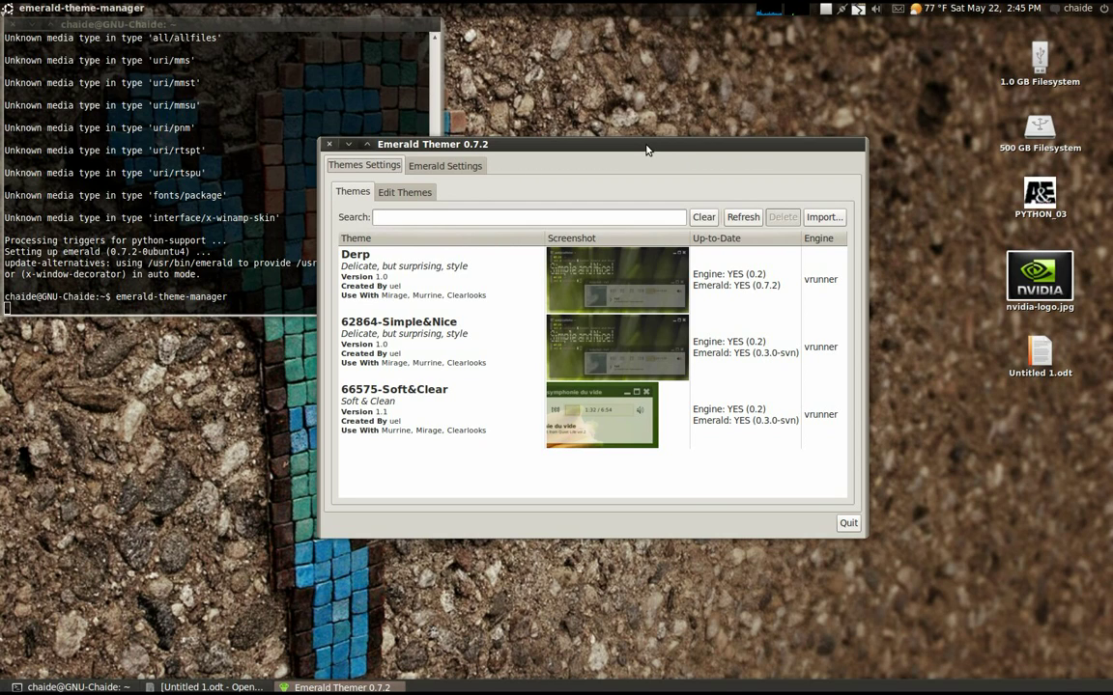
click(440, 279)
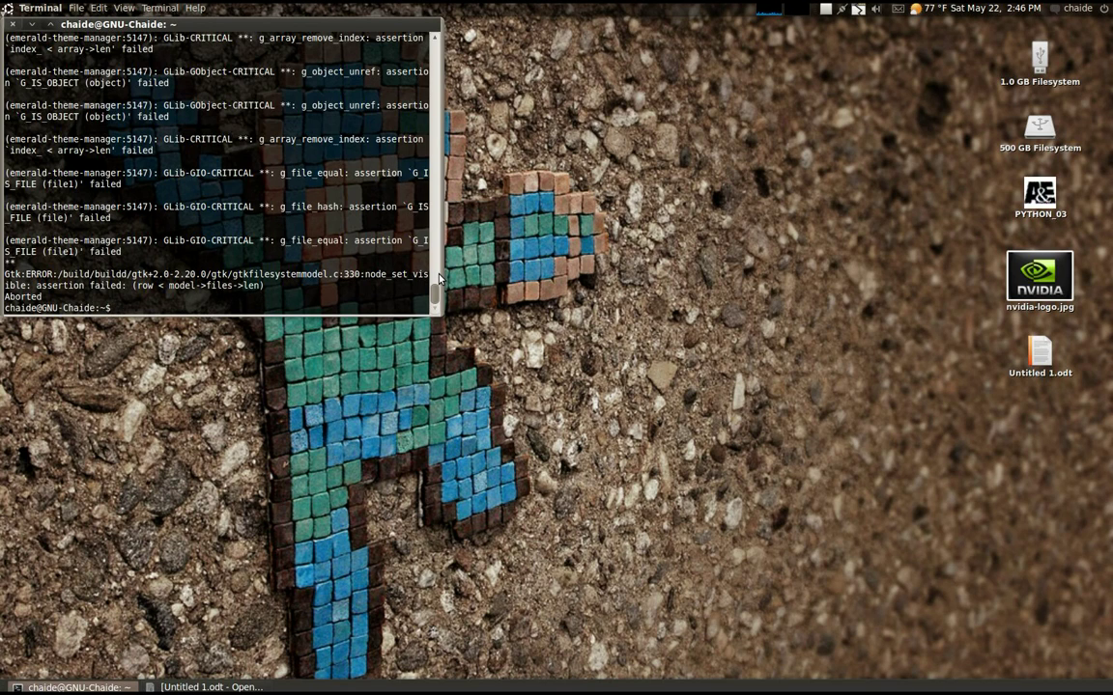
Install the fusion-icon package with 'sudo apt-get install fusion-icon', then bring up the Applications menu
text(sudo apt-get install fusion-icon)
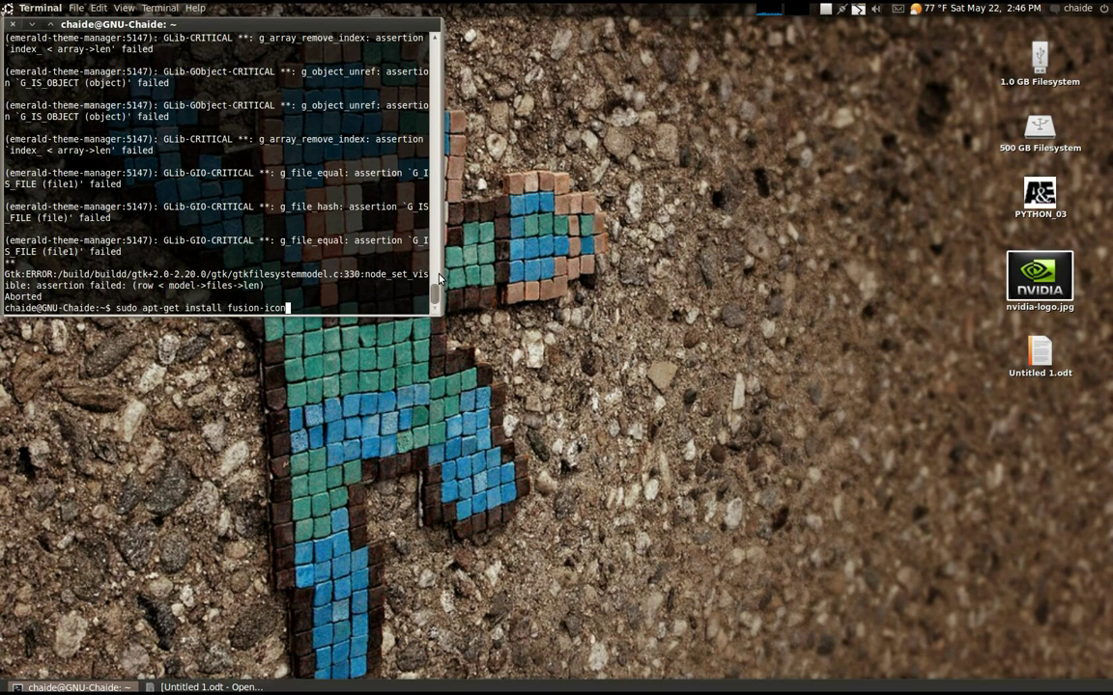
key(Return)
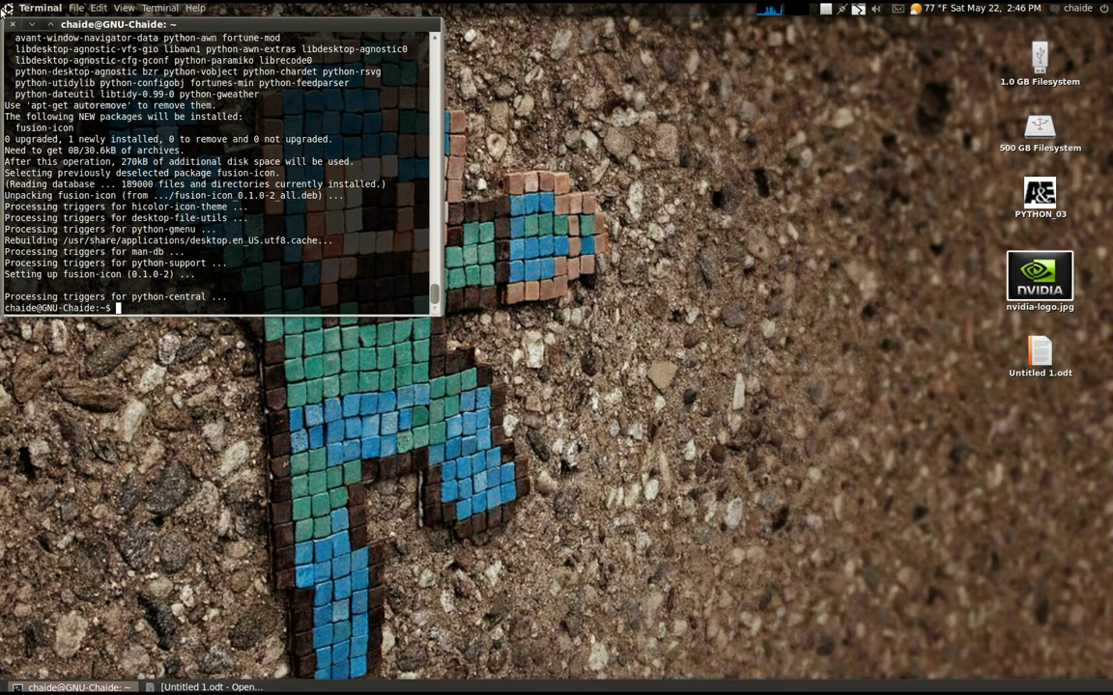
click(10, 9)
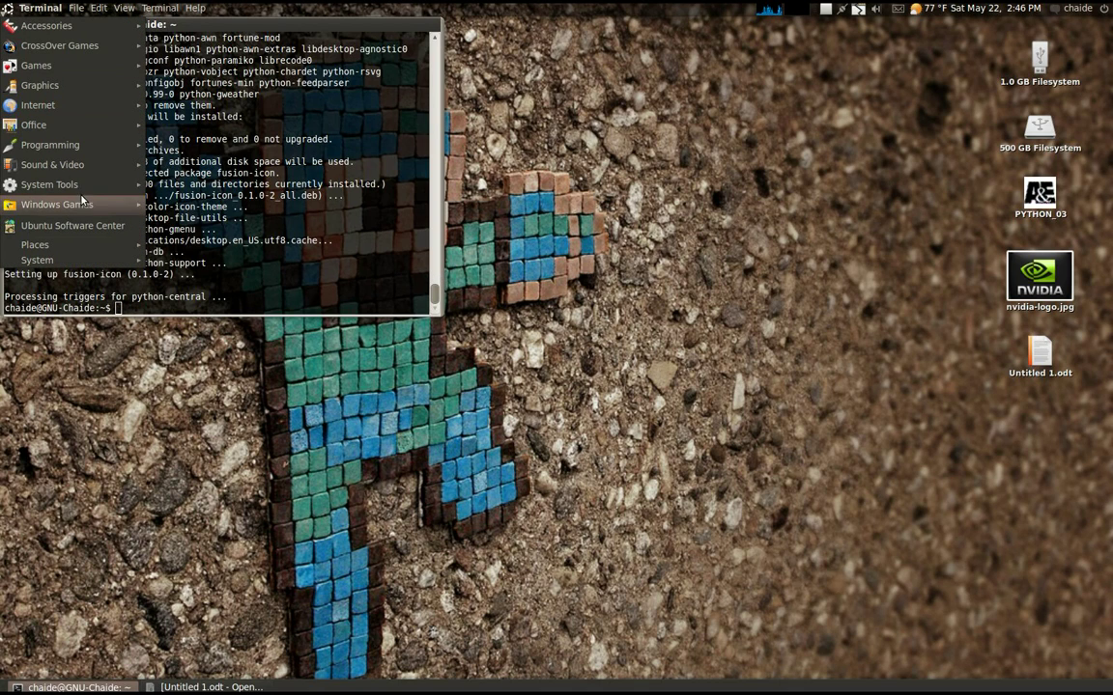
Launch Compiz Fusion Icon, select Emerald as window decorator, and center the terminal
mouse_move(73, 183)
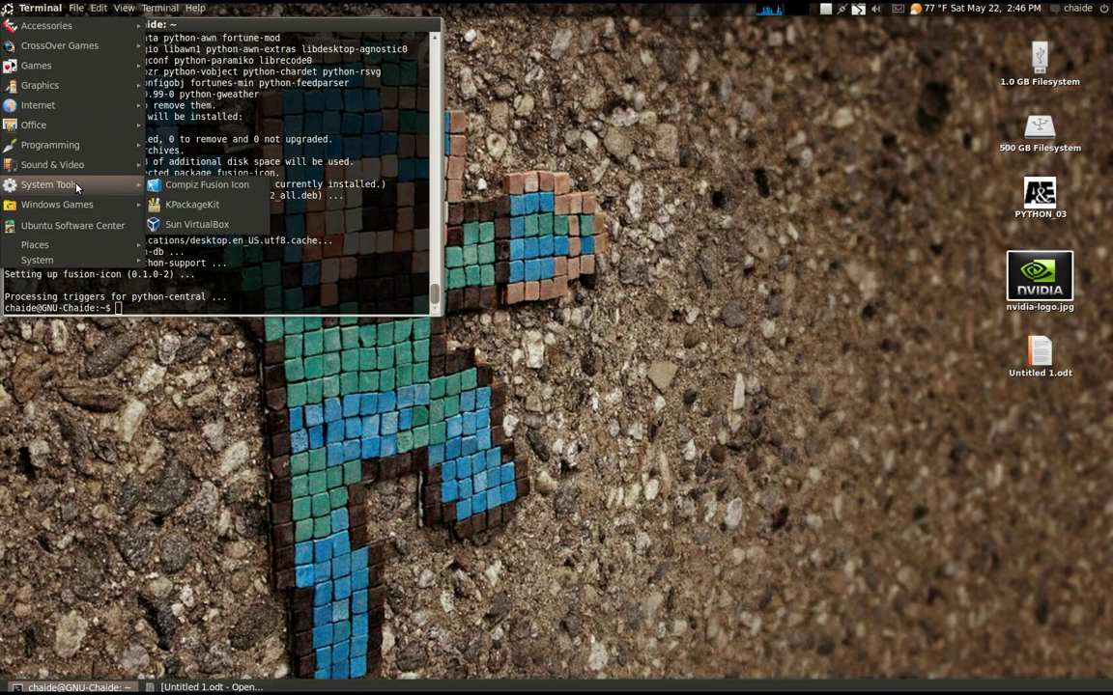
click(209, 187)
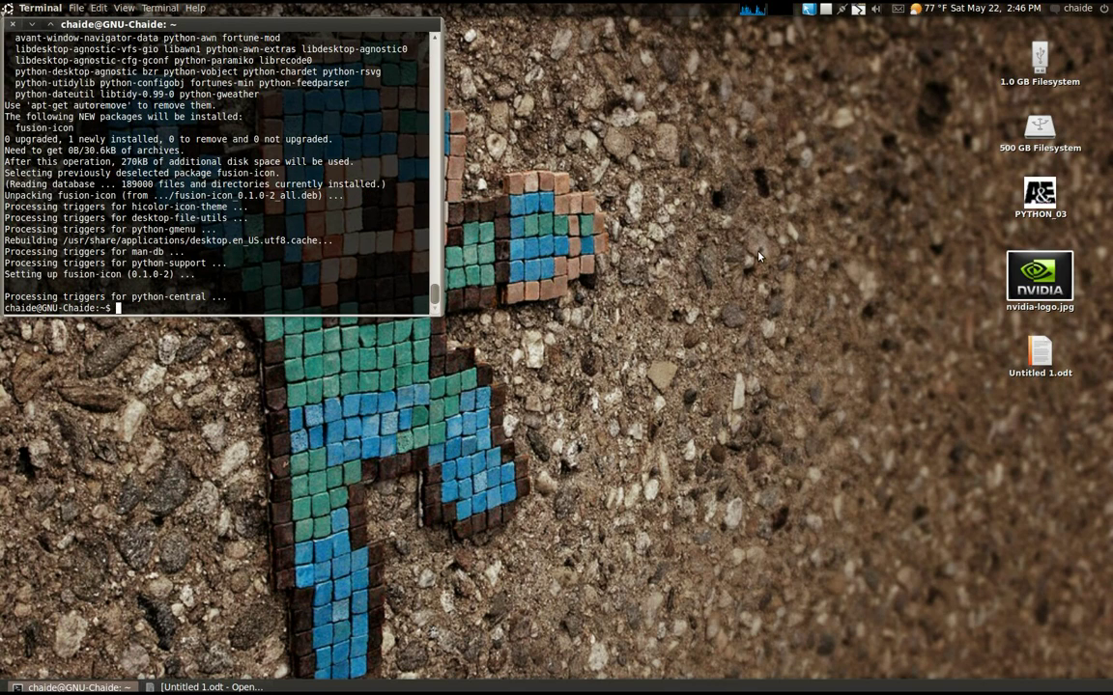
click(808, 9)
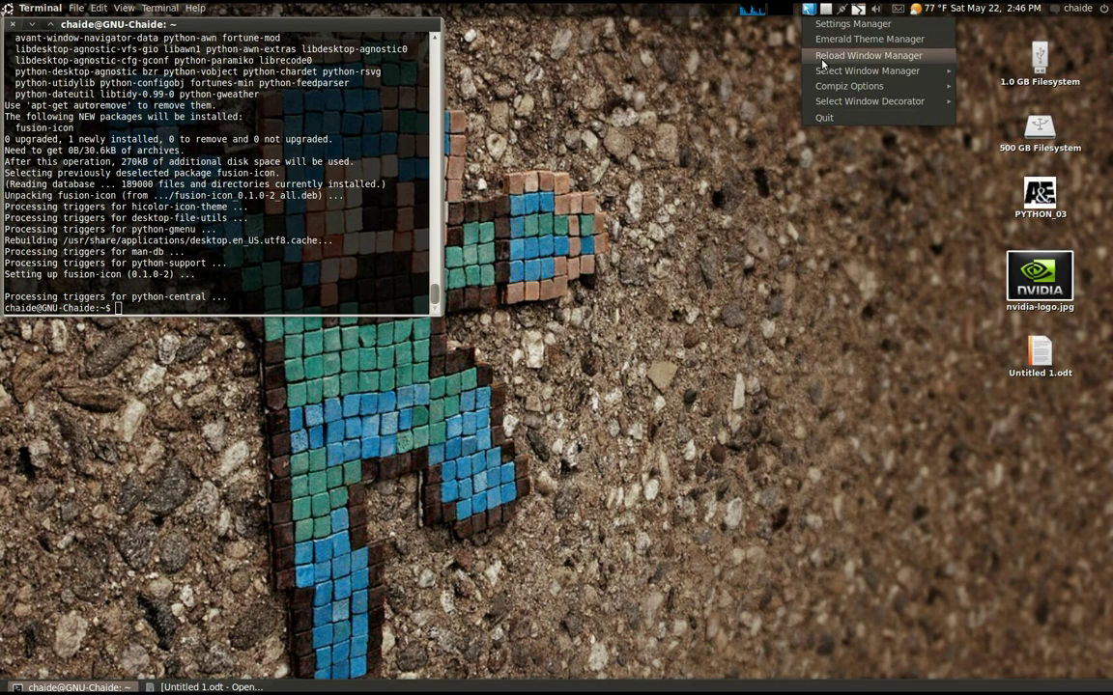
mouse_move(876, 103)
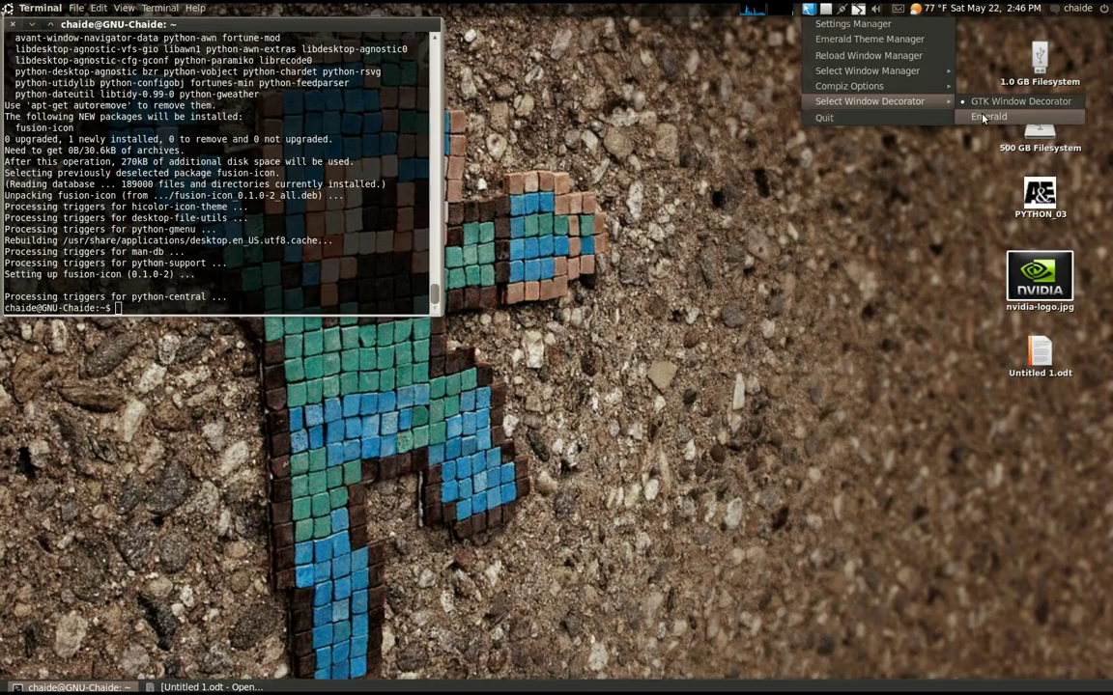
click(984, 117)
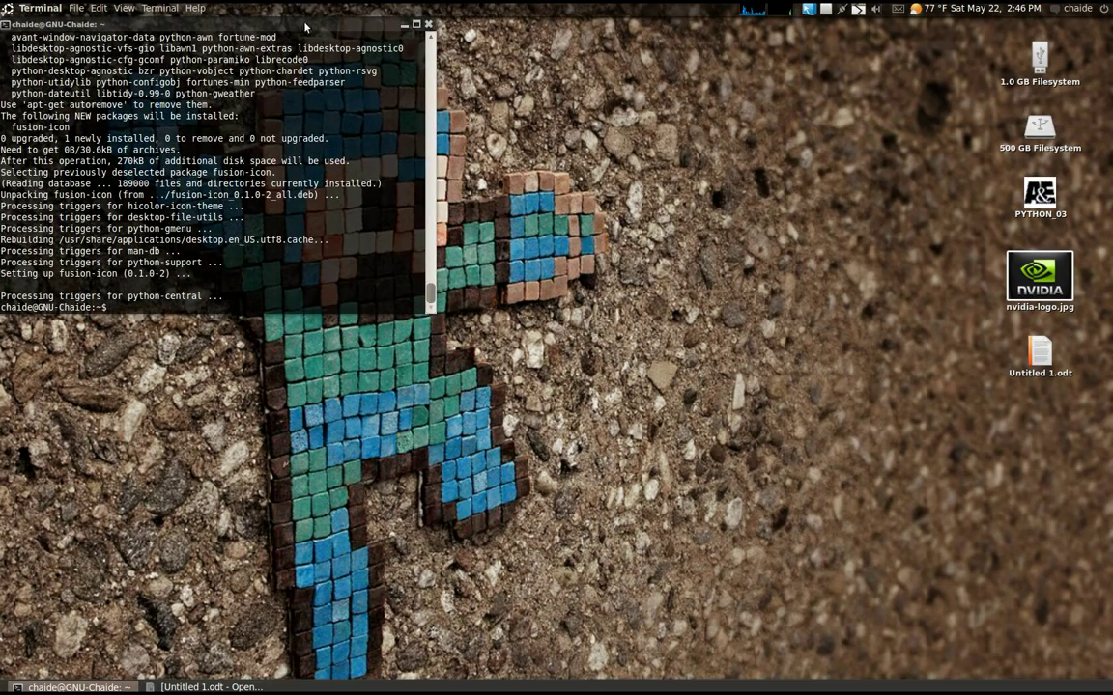
drag(305, 26, 645, 234)
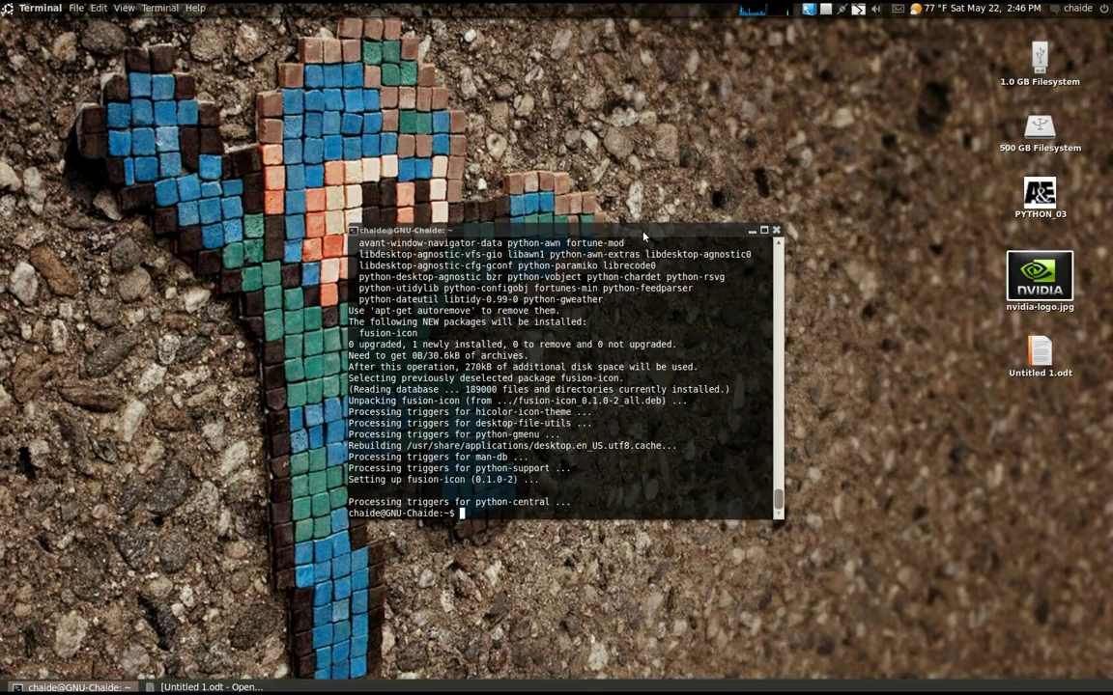
Review Select Window Manager and Compiz Options in the Fusion Icon tray menu
click(807, 10)
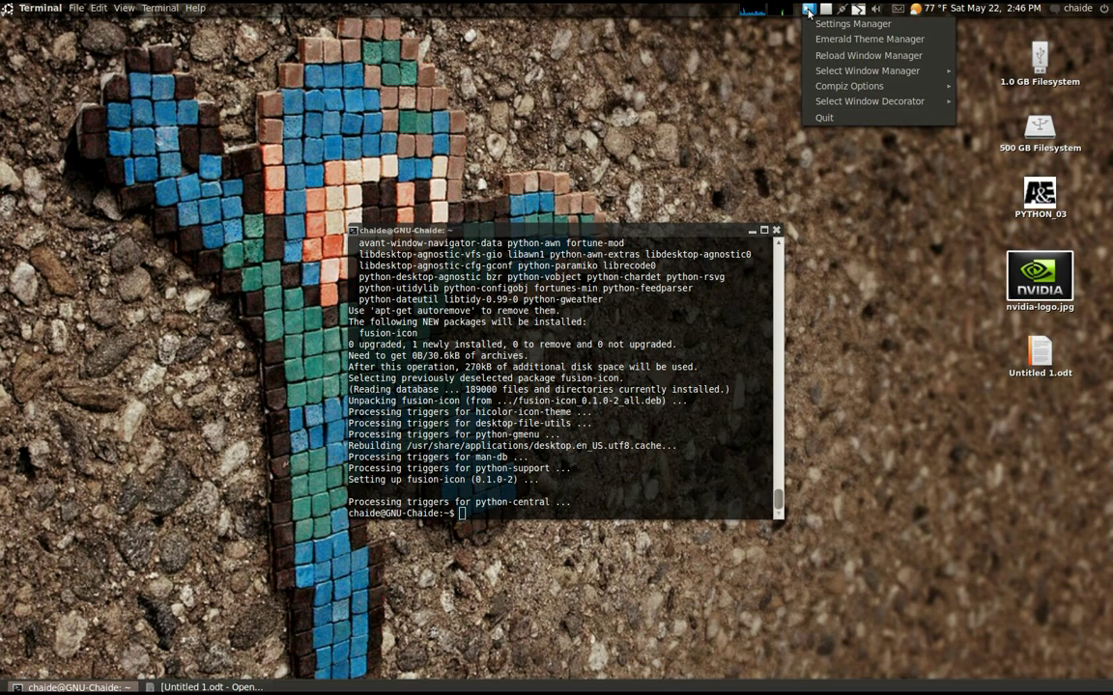
mouse_move(863, 72)
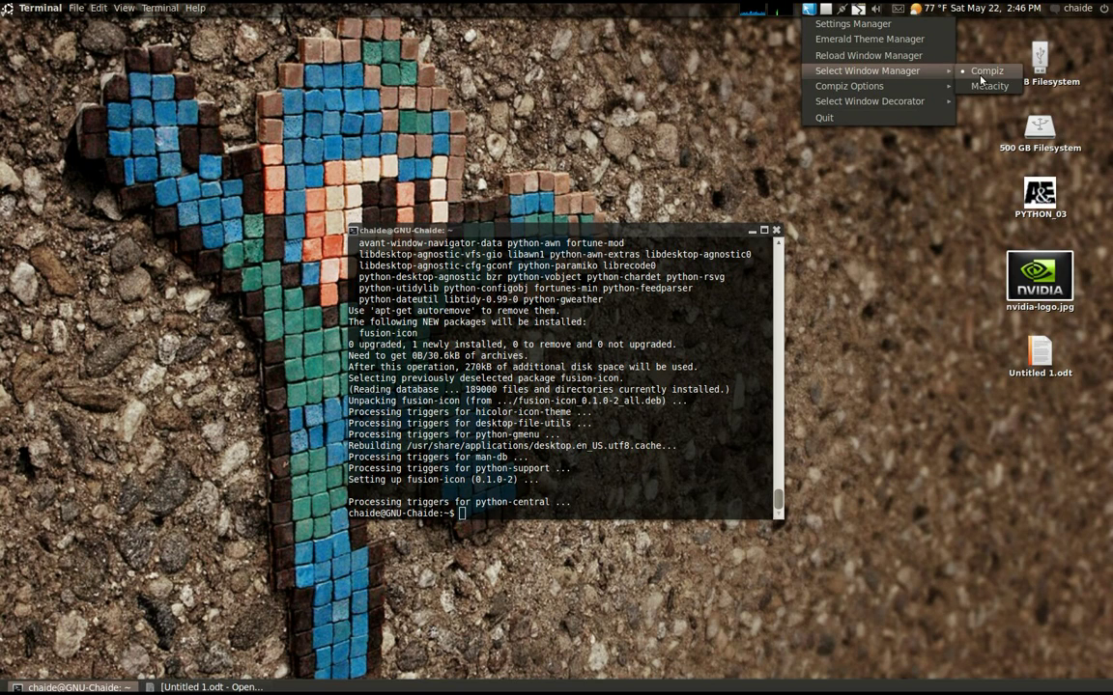
mouse_move(924, 93)
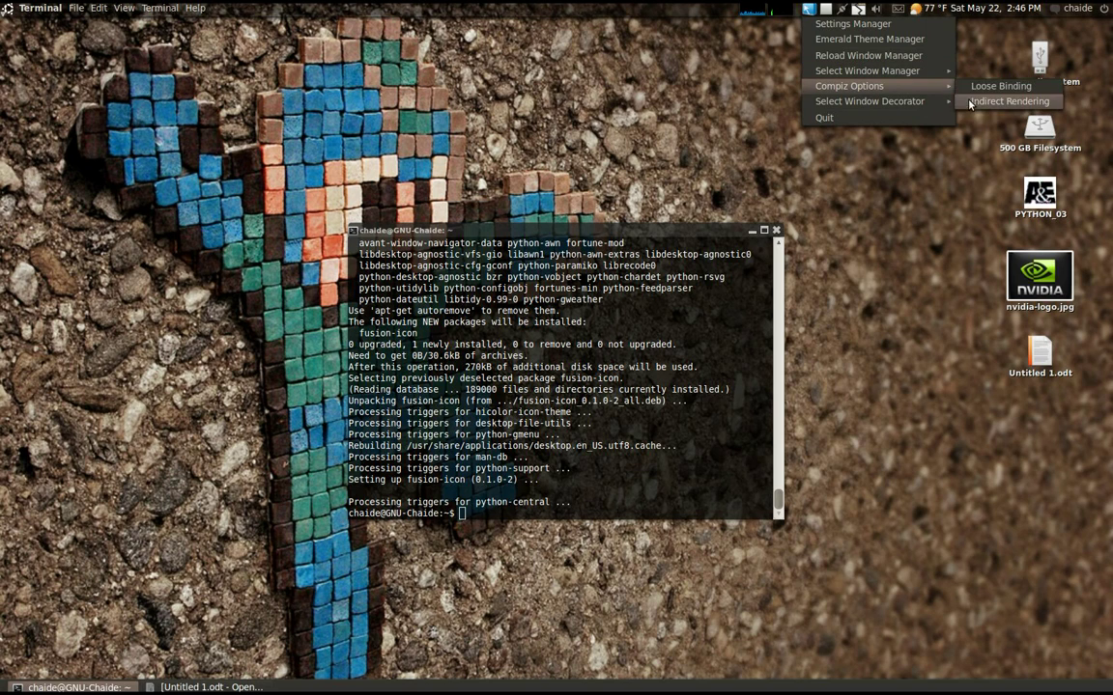
Close the Fusion Icon menu unchanged and move the terminal to the top-left corner
click(640, 76)
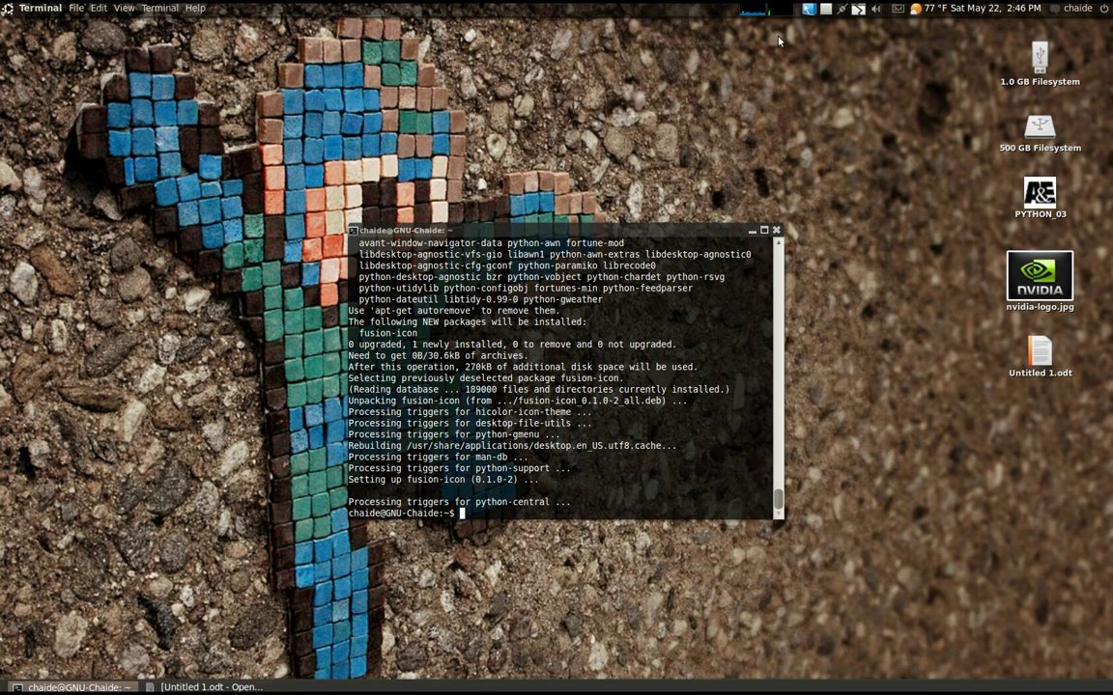
click(809, 12)
click(769, 105)
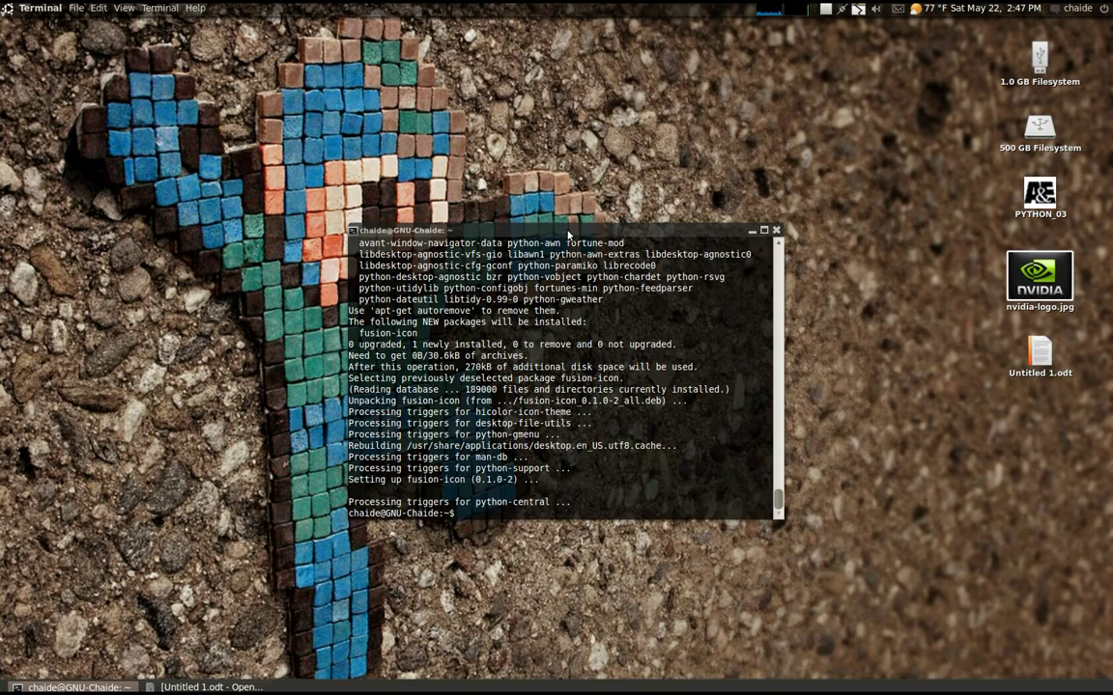
drag(570, 233, 228, 26)
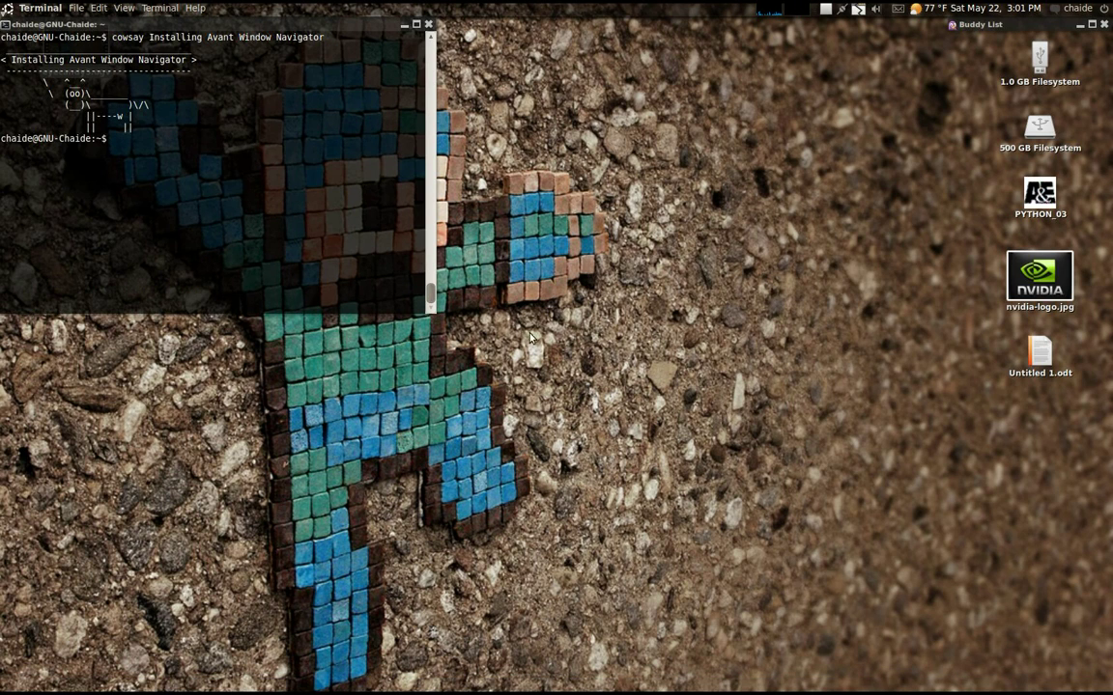
double_click(229, 24)
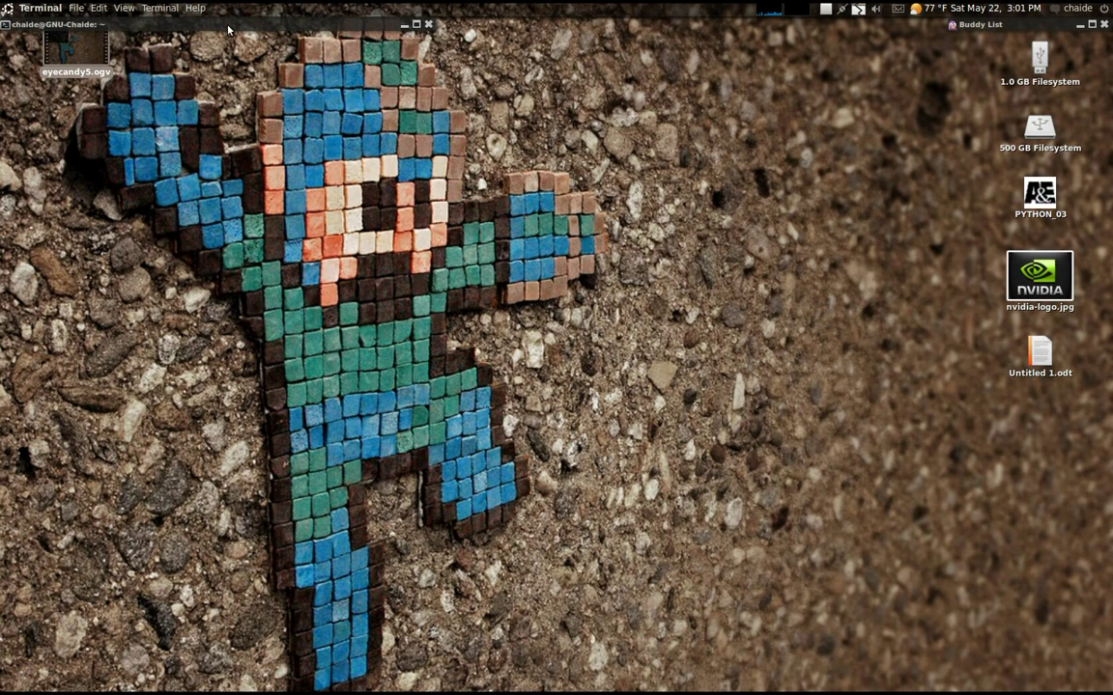
double_click(229, 25)
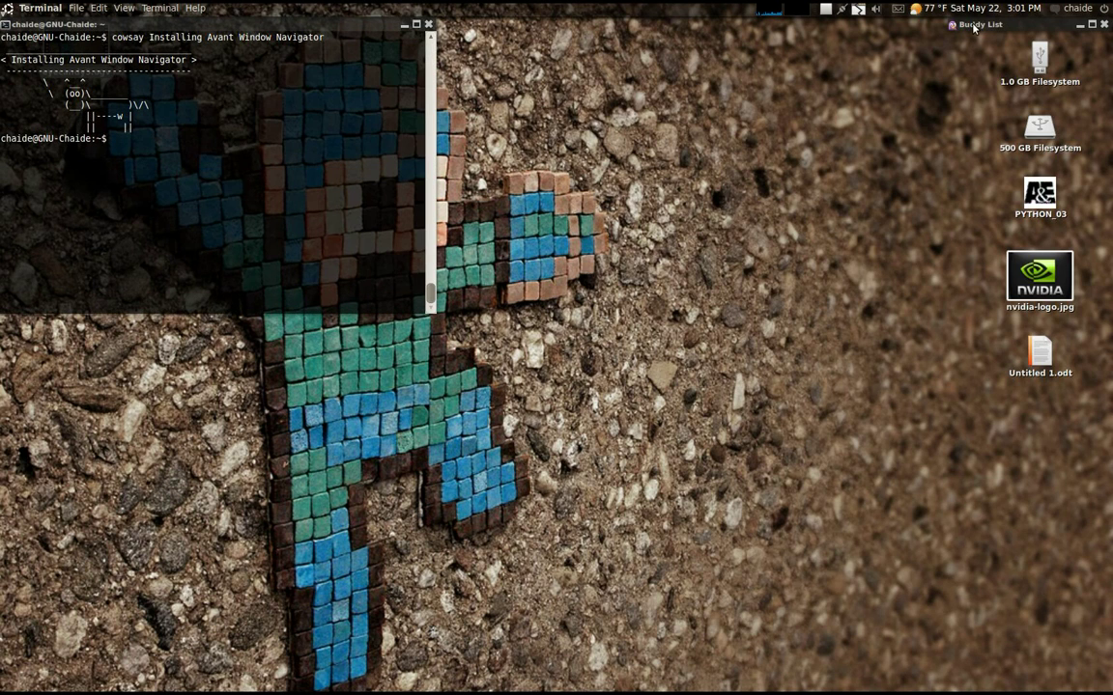
double_click(975, 26)
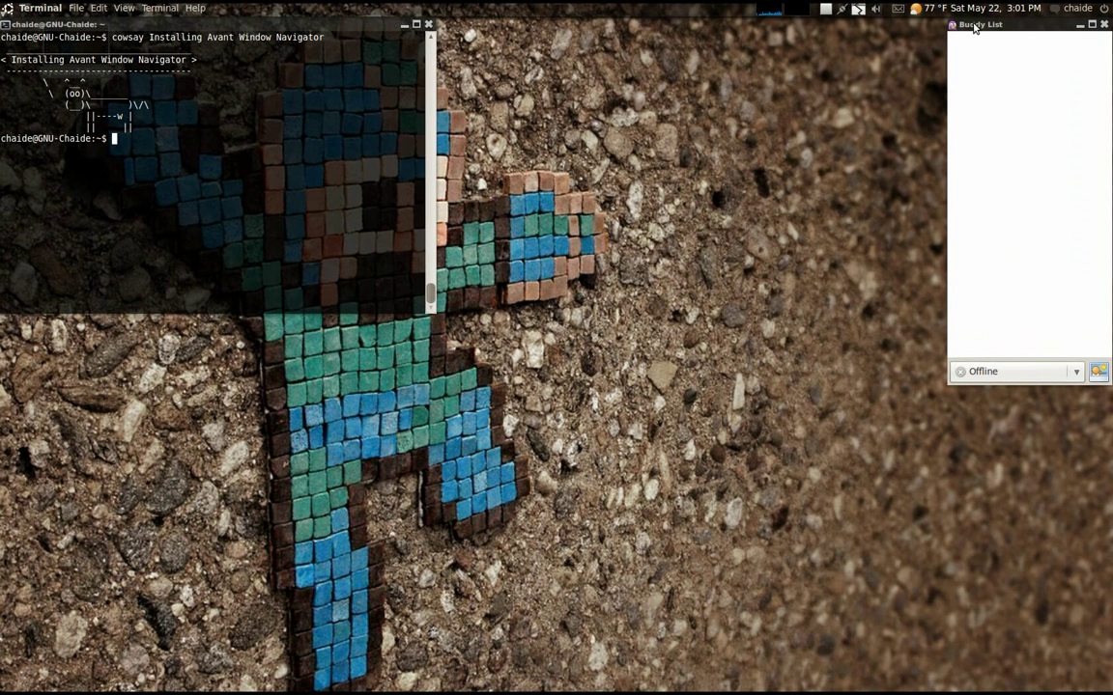
double_click(974, 26)
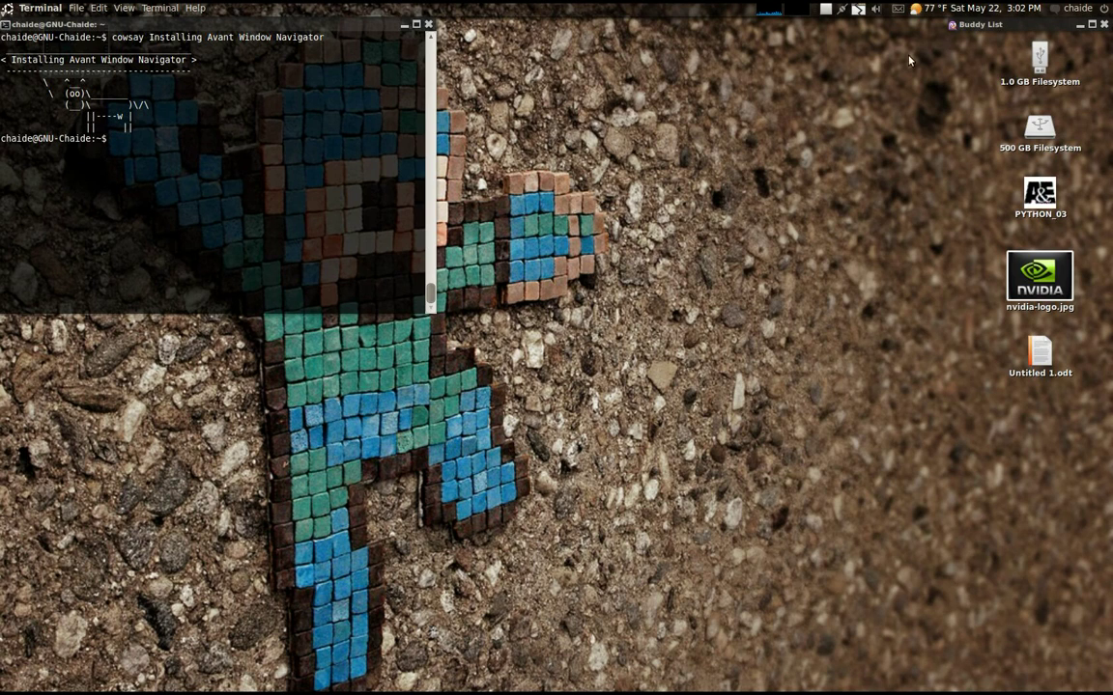
click(720, 175)
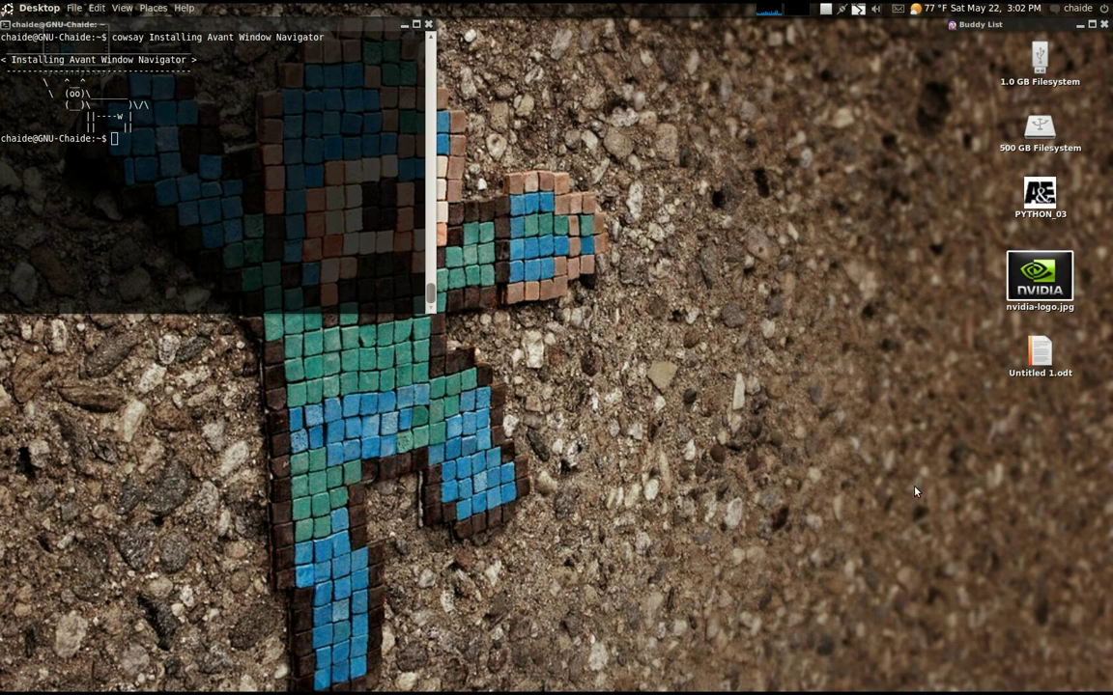
Open Untitled 1.odt, select step 6 'Install Avant Window Navigator', then close Writer
double_click(1039, 363)
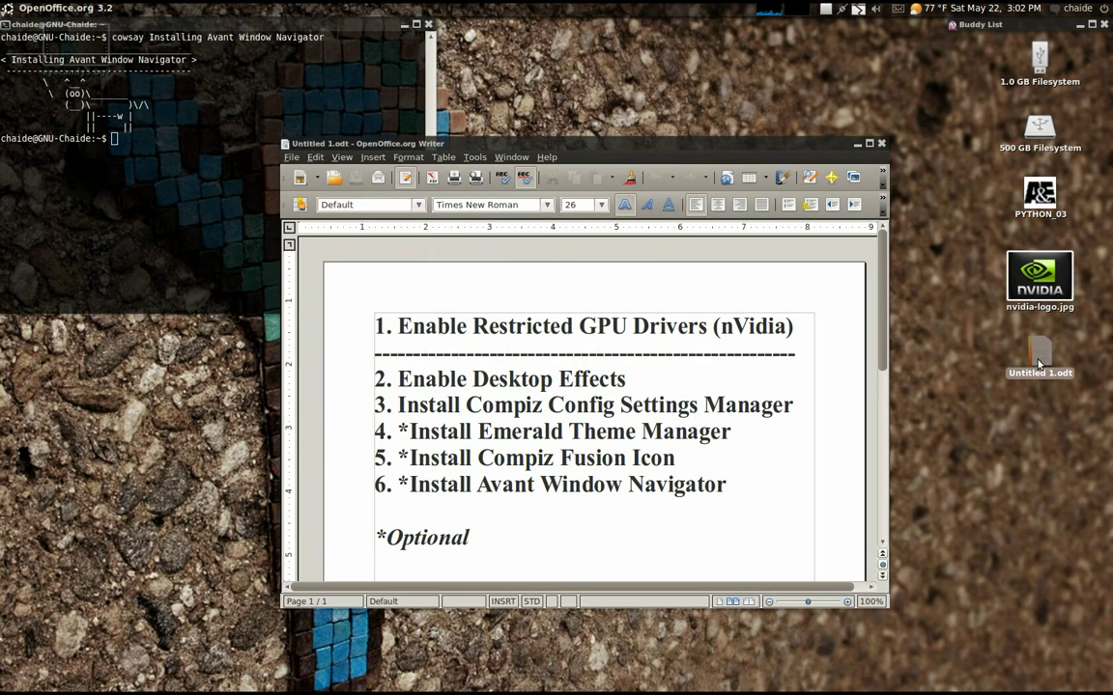
drag(725, 485, 400, 494)
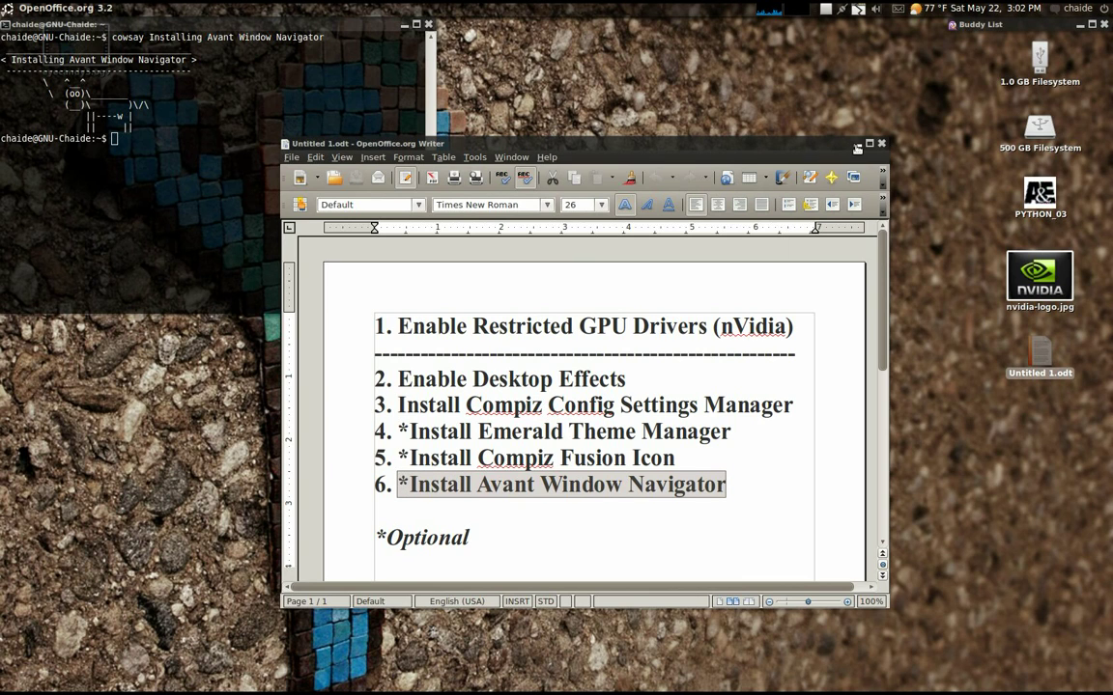
key(alt+F4)
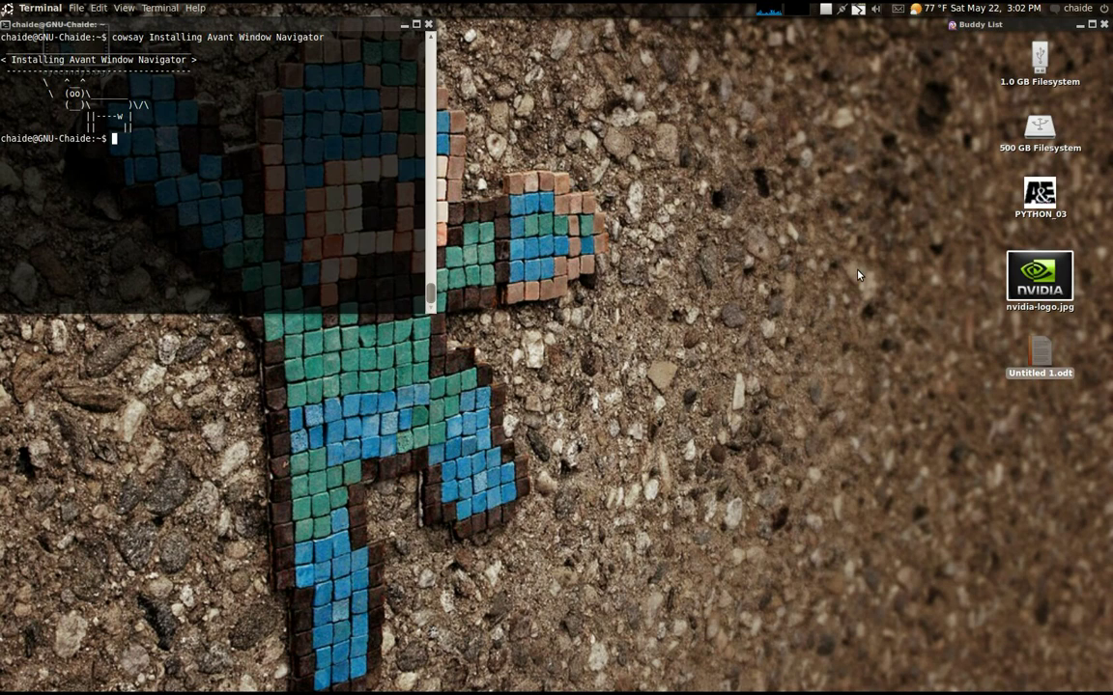
Install avant-window-navigator with sudo apt-get, confirming the listed packages with y
text(sudo apt-get install a)
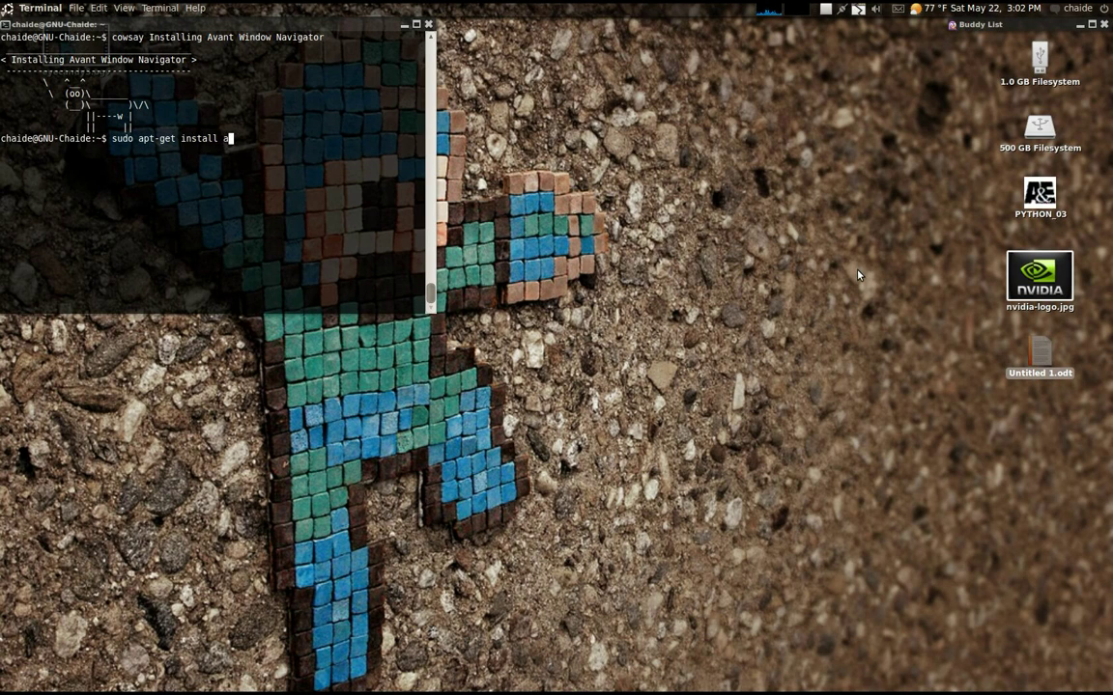
text(vant-window-navigator)
key(Return)
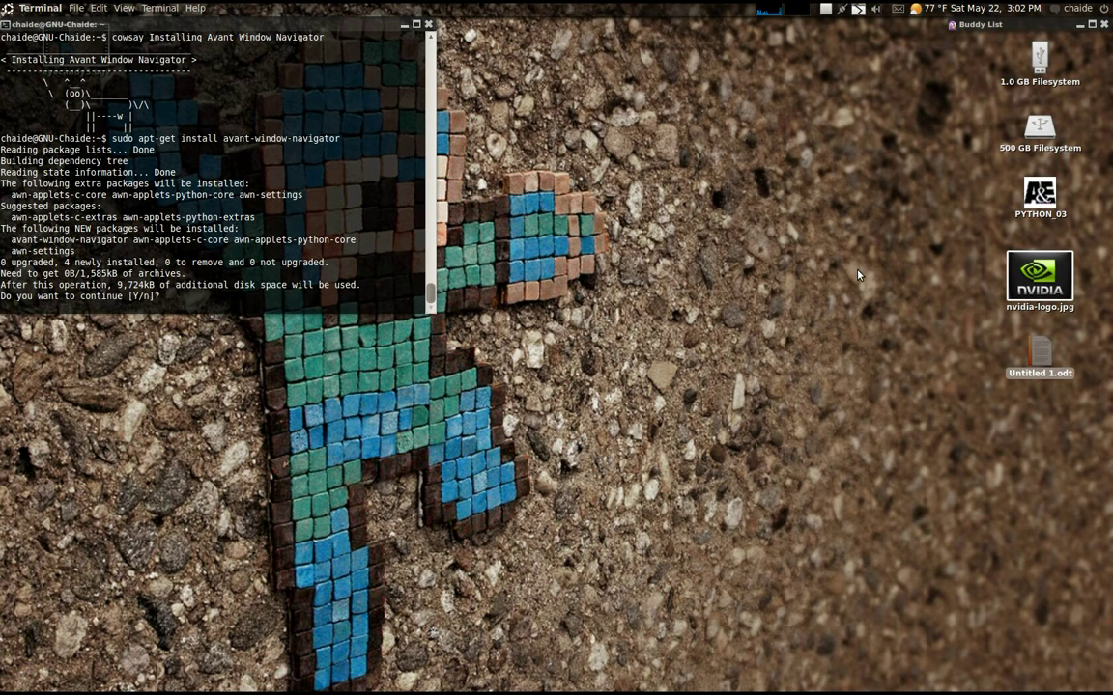
text(y)
key(Return)
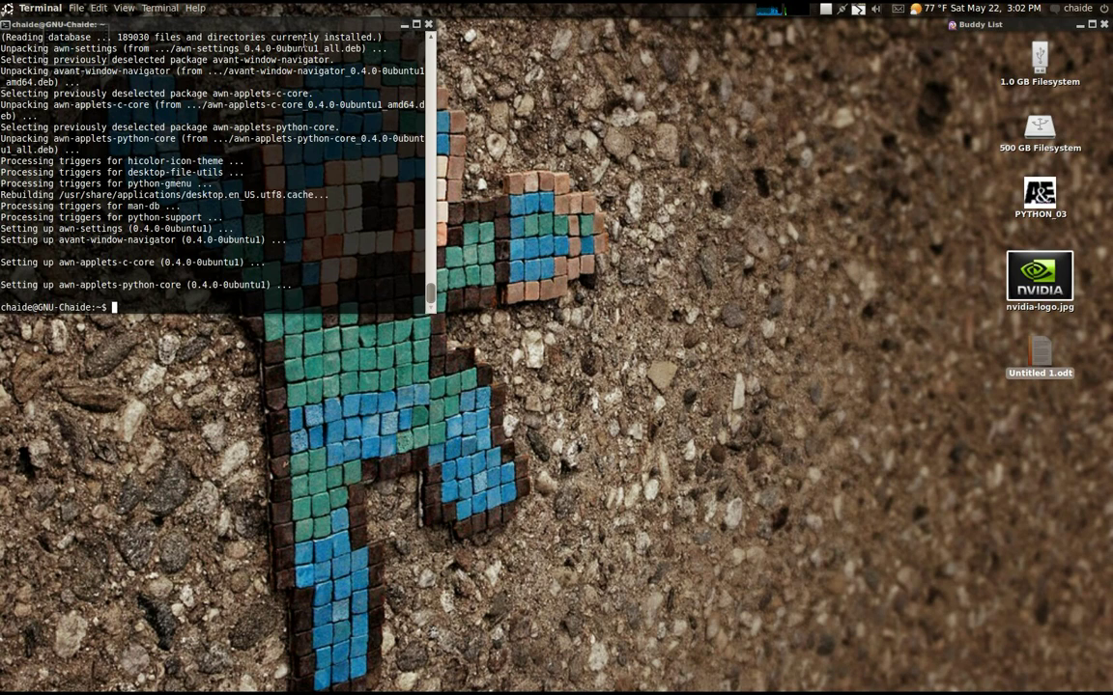
Launch Avant Window Navigator from Applications > Accessories and focus the desktop
click(8, 9)
mouse_move(22, 29)
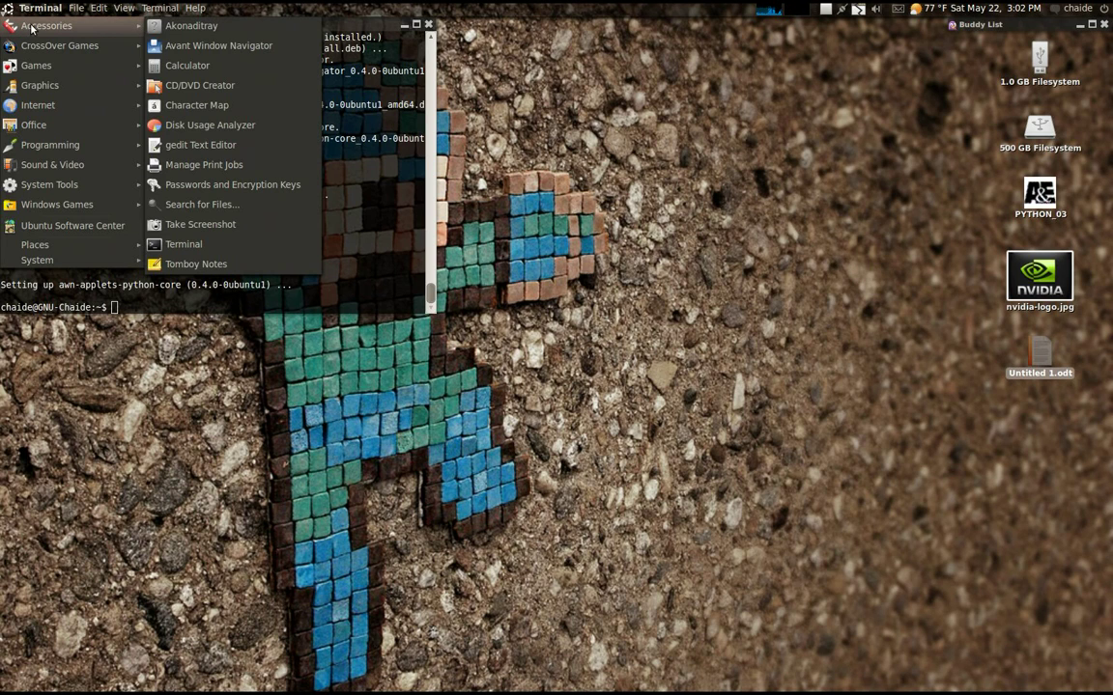
click(220, 48)
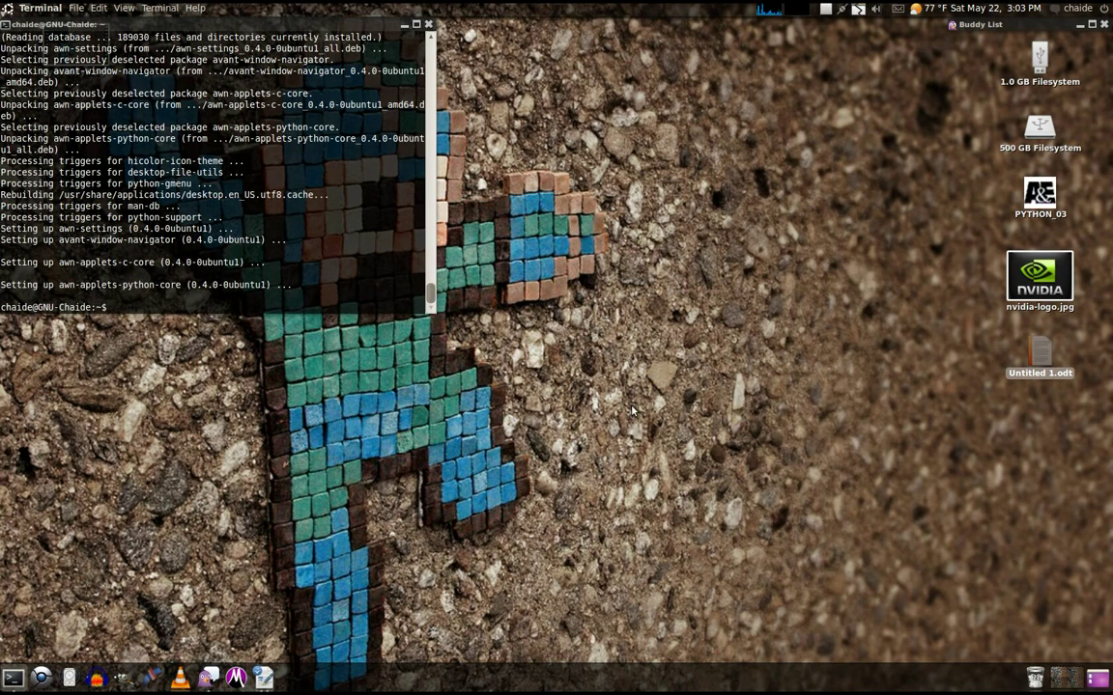
click(697, 413)
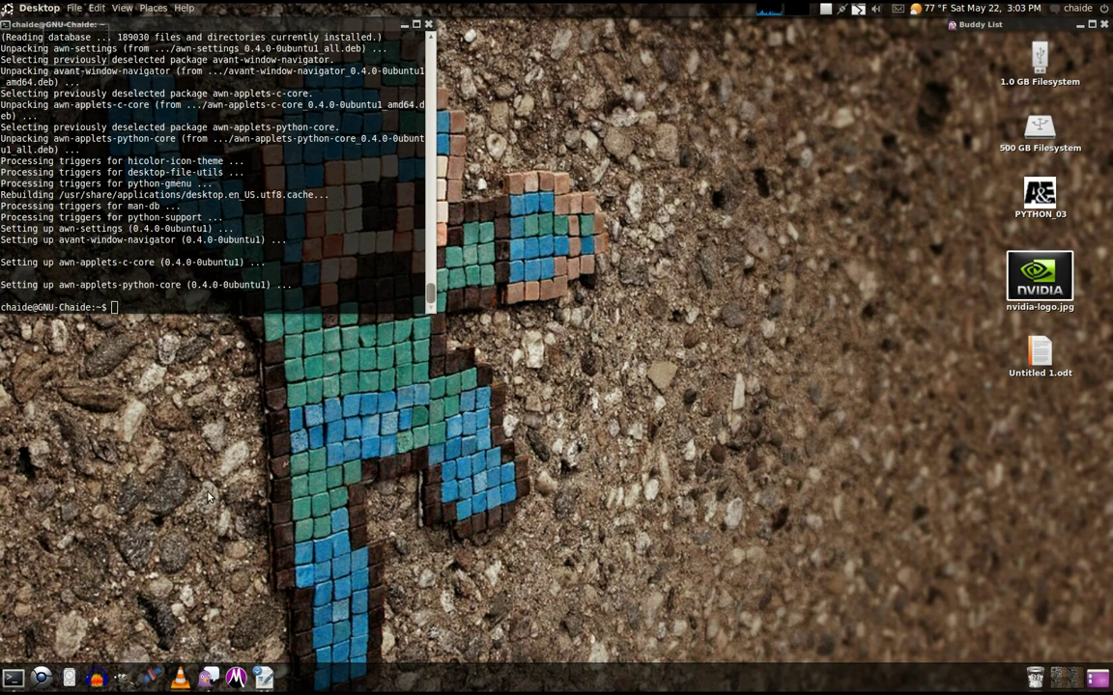
click(41, 677)
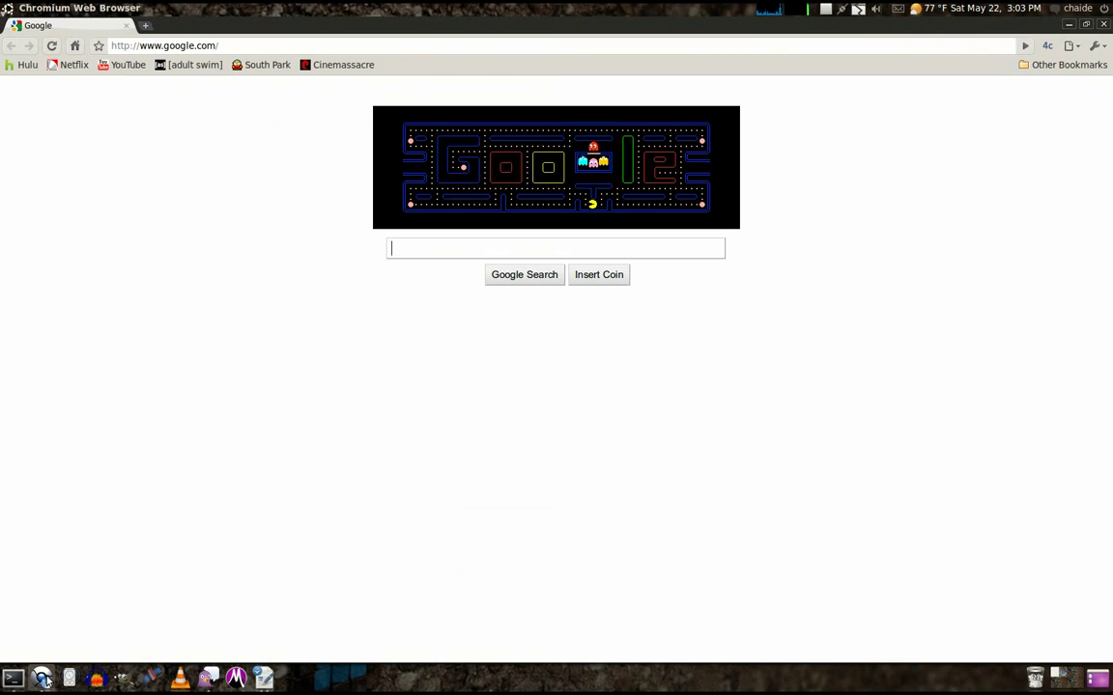
click(41, 677)
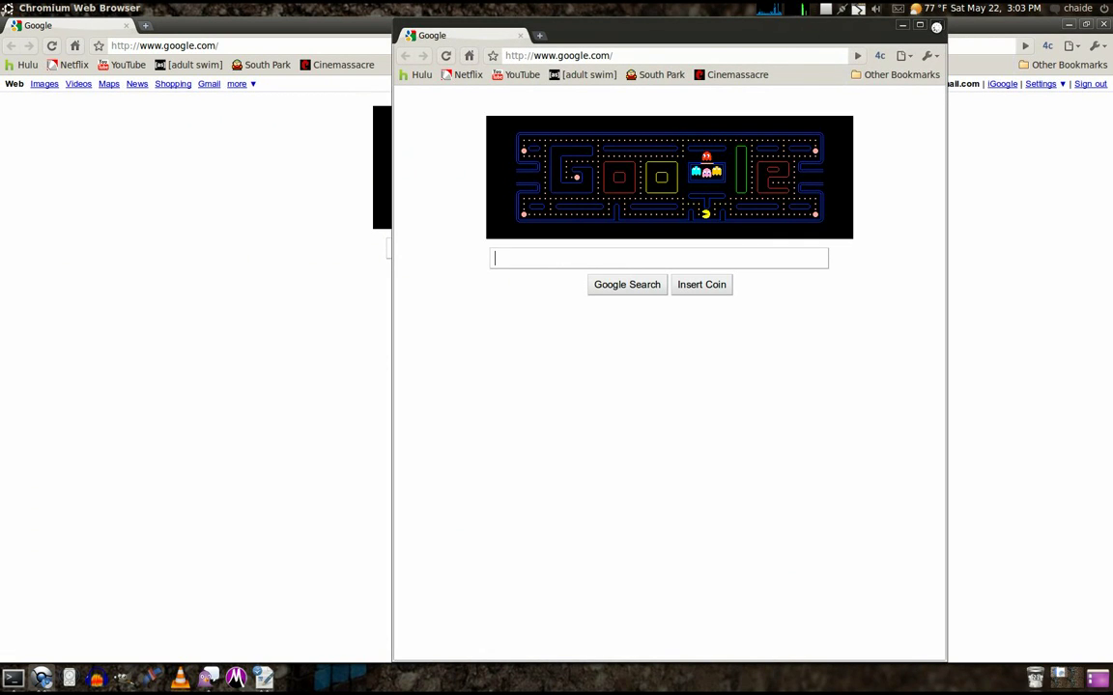
click(936, 26)
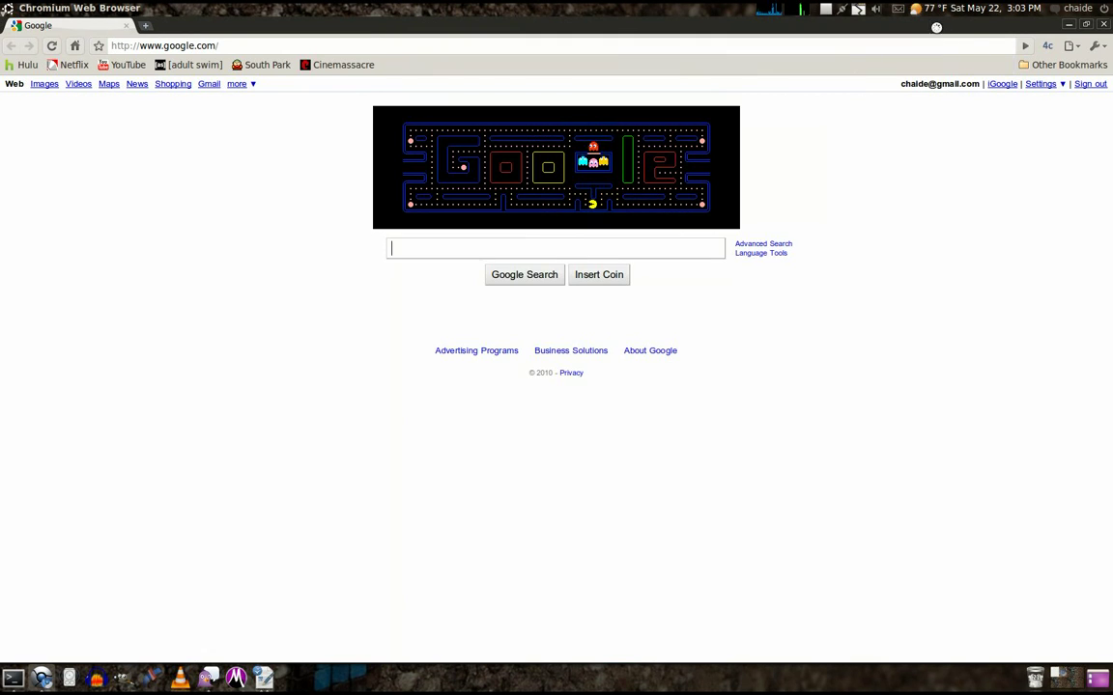
click(1102, 26)
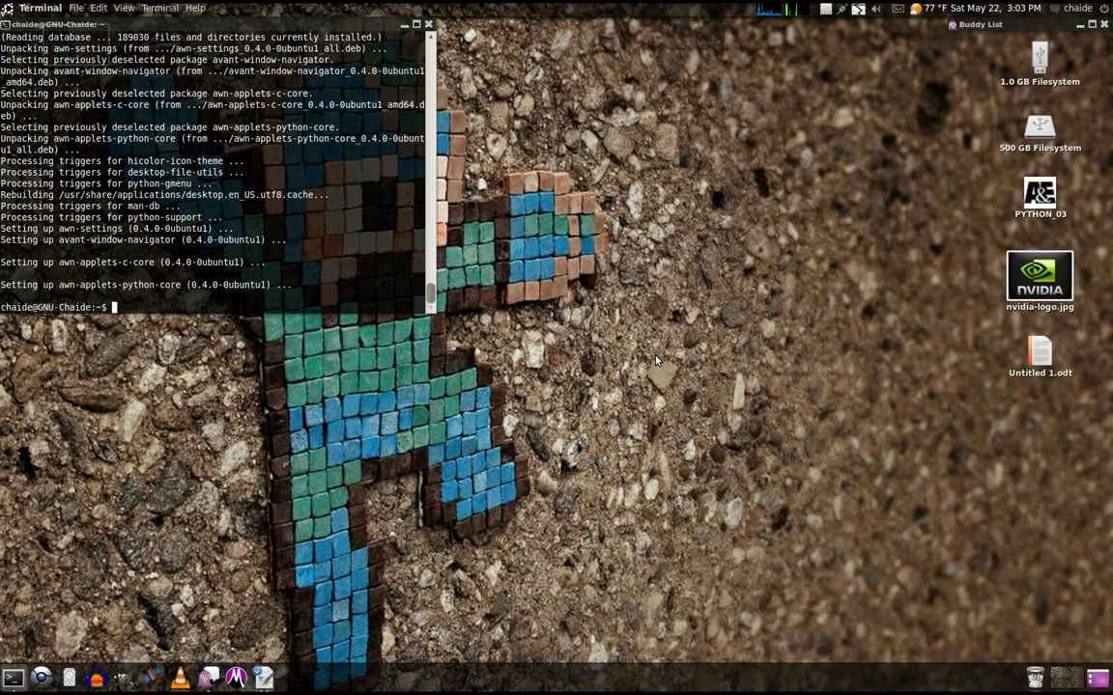
Clear the terminal and run cowsay Goodbye
text(clear)
key(Return)
text(cowsay Goodbye.)
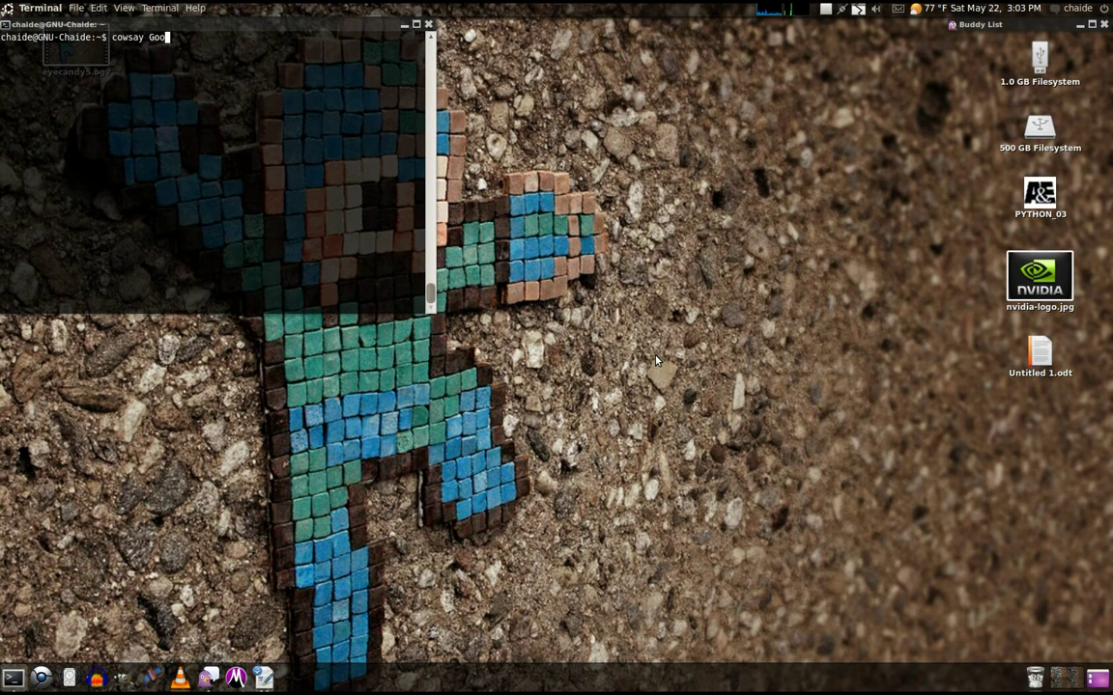
key(Return)
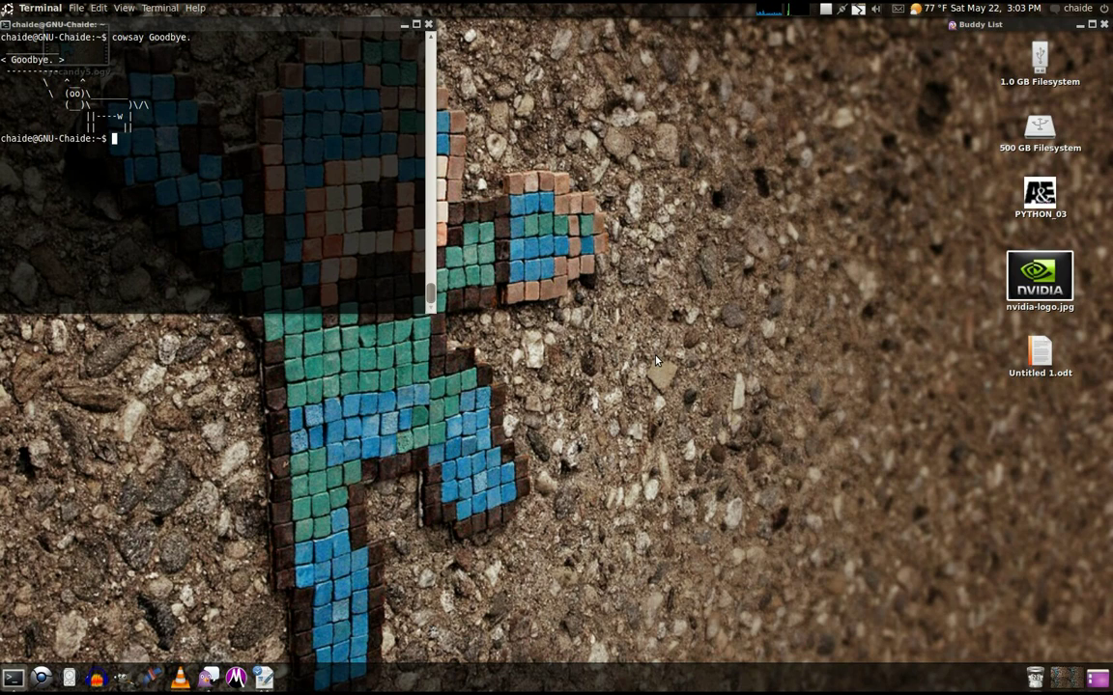